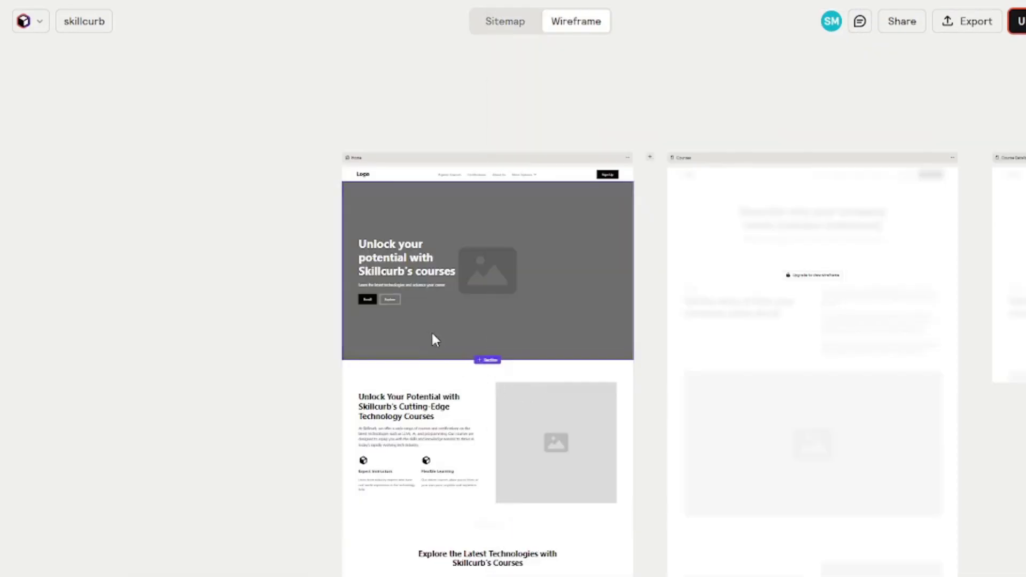
scroll(431, 329, up, 2)
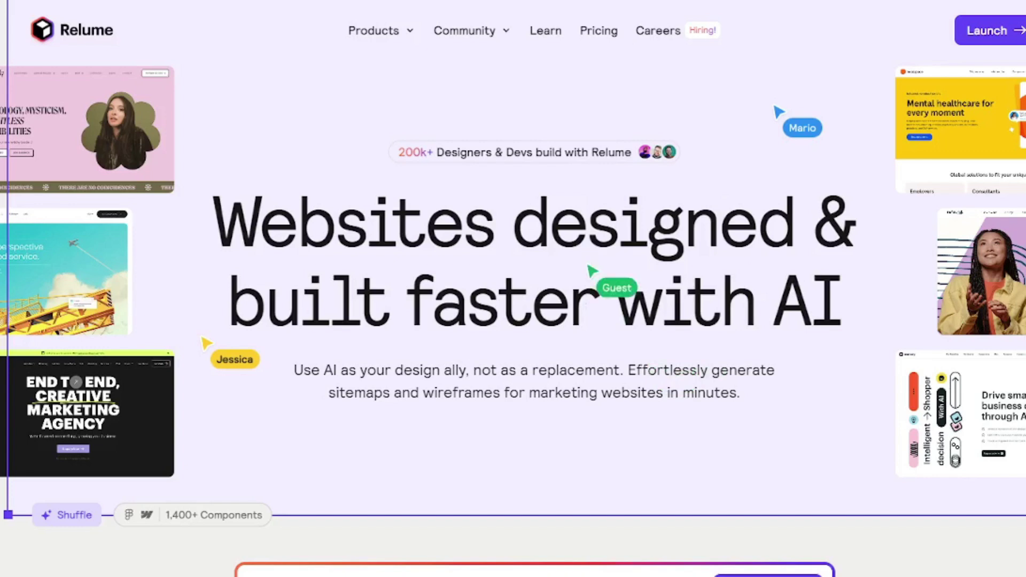
- Review Relume's pricing plans, then start a new untitled project in the app
click(598, 30)
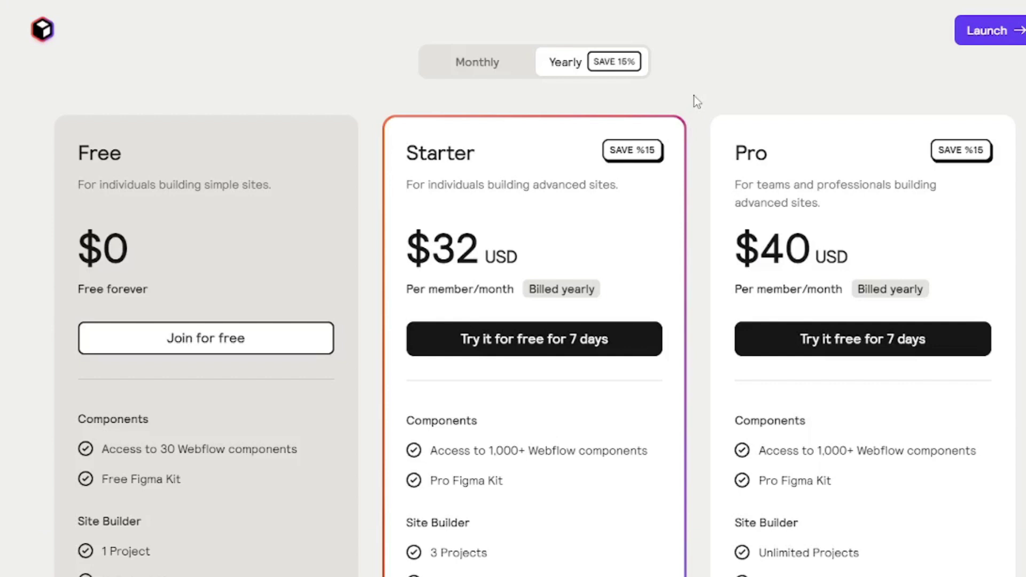
scroll(377, 344, down, 2)
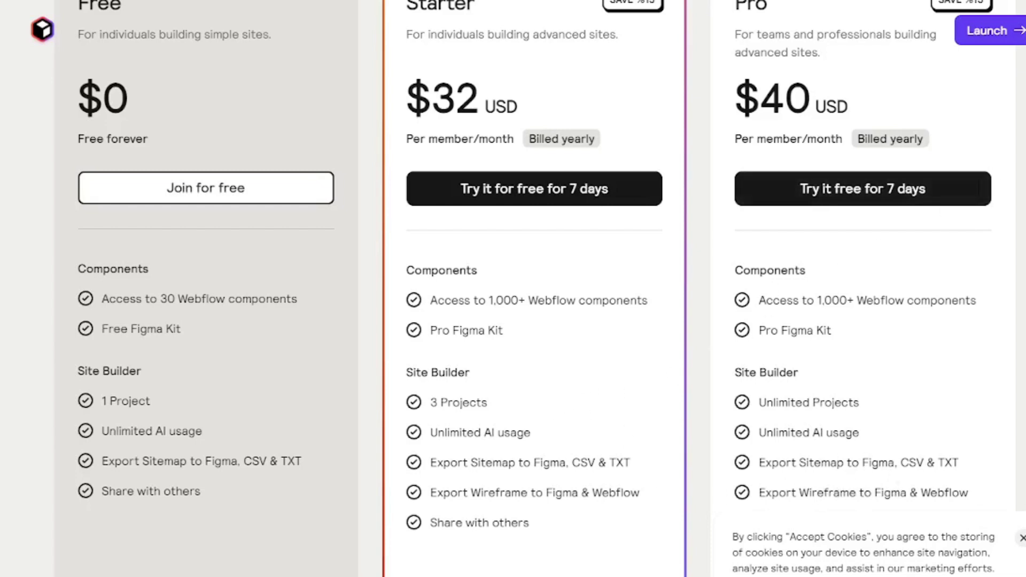
scroll(514, 288, up, 3)
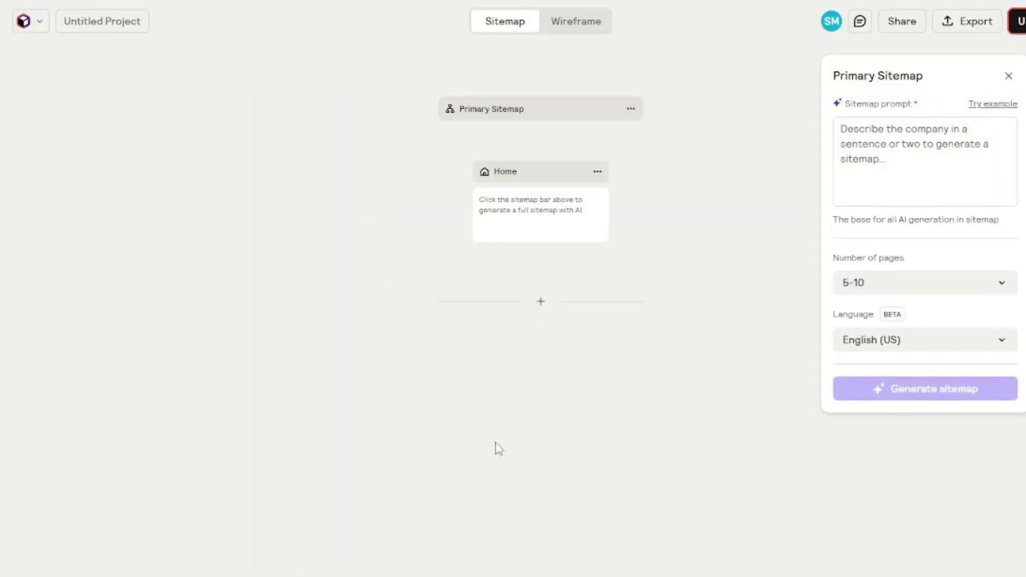
- Name the project skillcurb and paste the company description into the sitemap prompt
click(102, 21)
text(s)
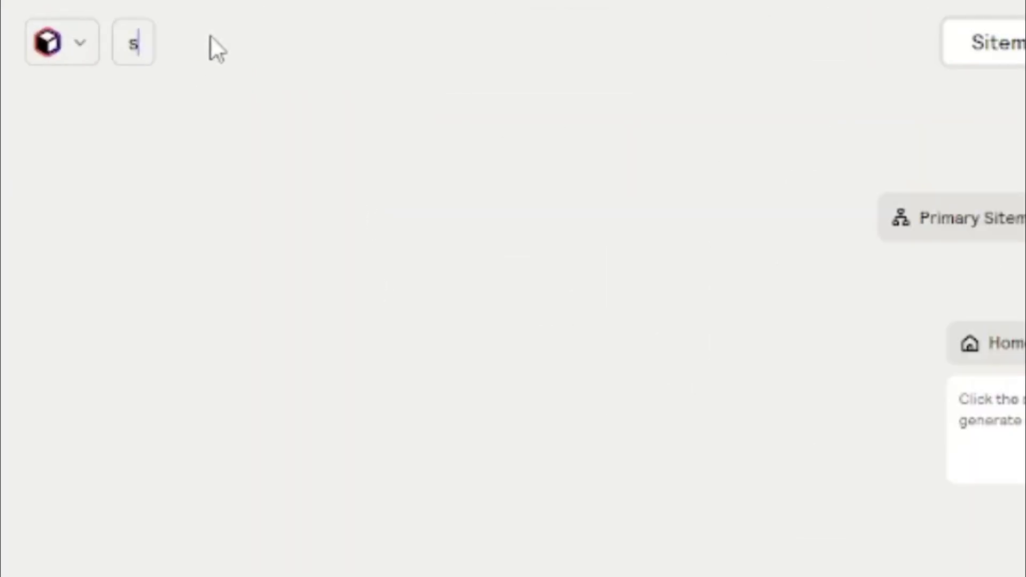
text(killcurb)
key(Return)
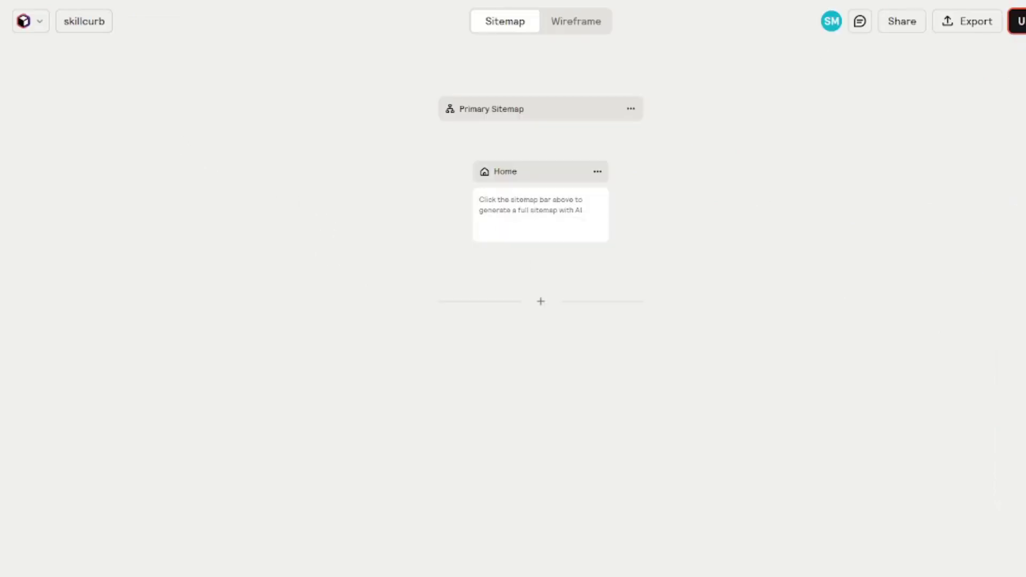
click(539, 108)
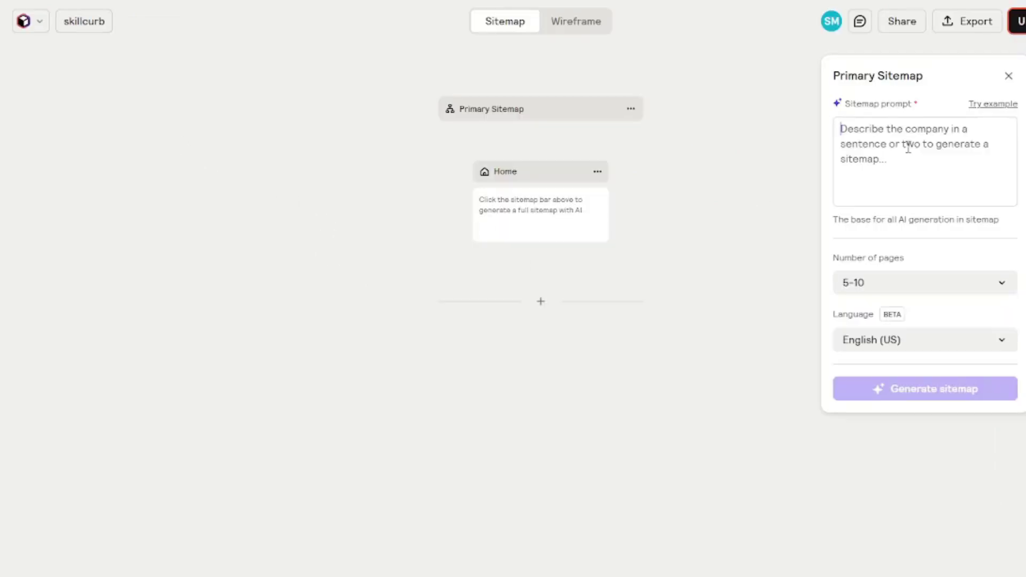
click(865, 172)
text(we at skillcurb offer courses and certifications on the cutting edge technologies such as LLMs, AI, and programming.)
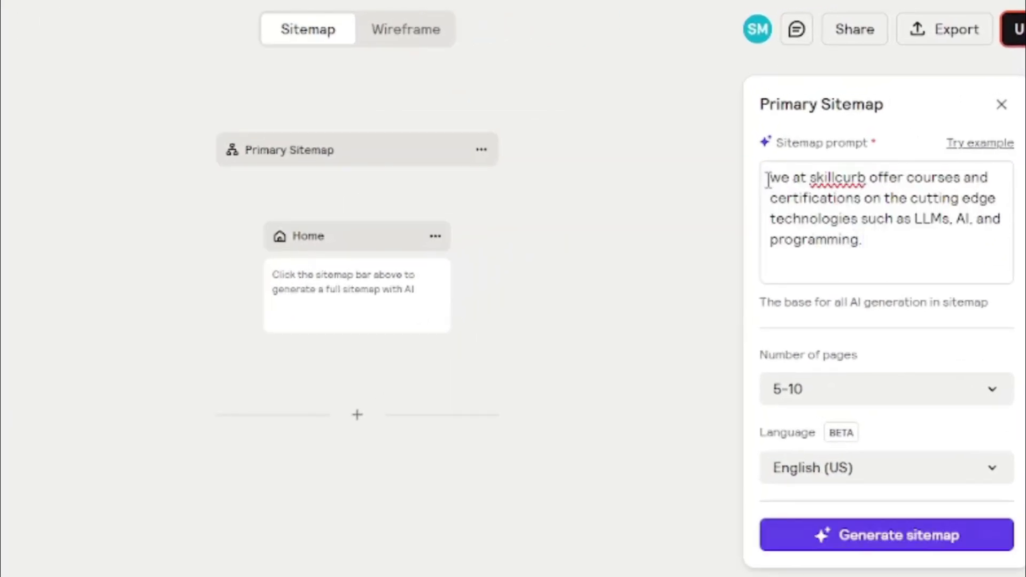
mouse_move(767, 180)
mouse_down()
mouse_move(859, 201)
mouse_move(954, 198)
mouse_up()
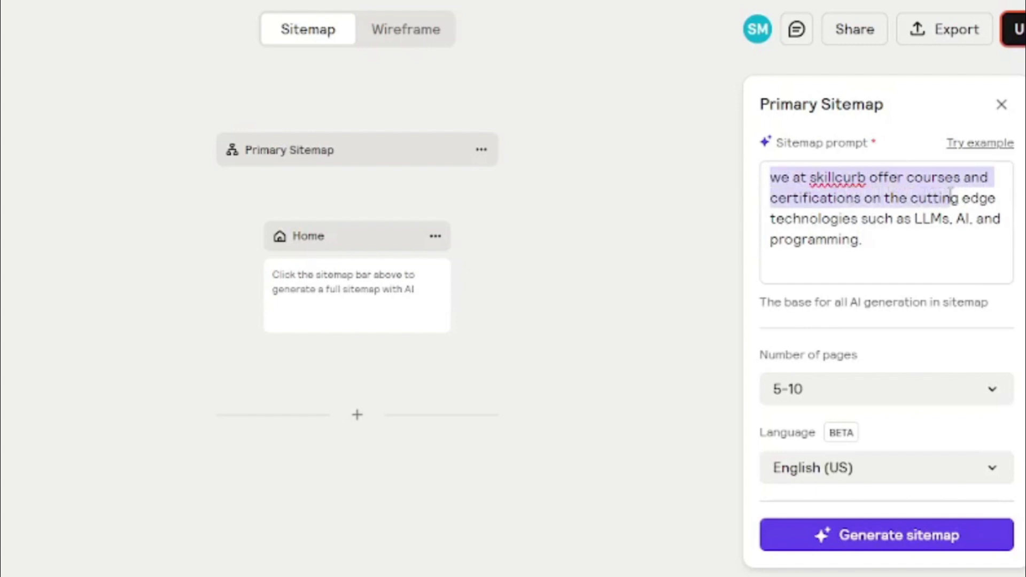
mouse_move(954, 197)
mouse_down()
mouse_move(976, 218)
mouse_move(916, 240)
mouse_up()
- Generate a 1-5 page sitemap from the skillcurb prompt
click(916, 241)
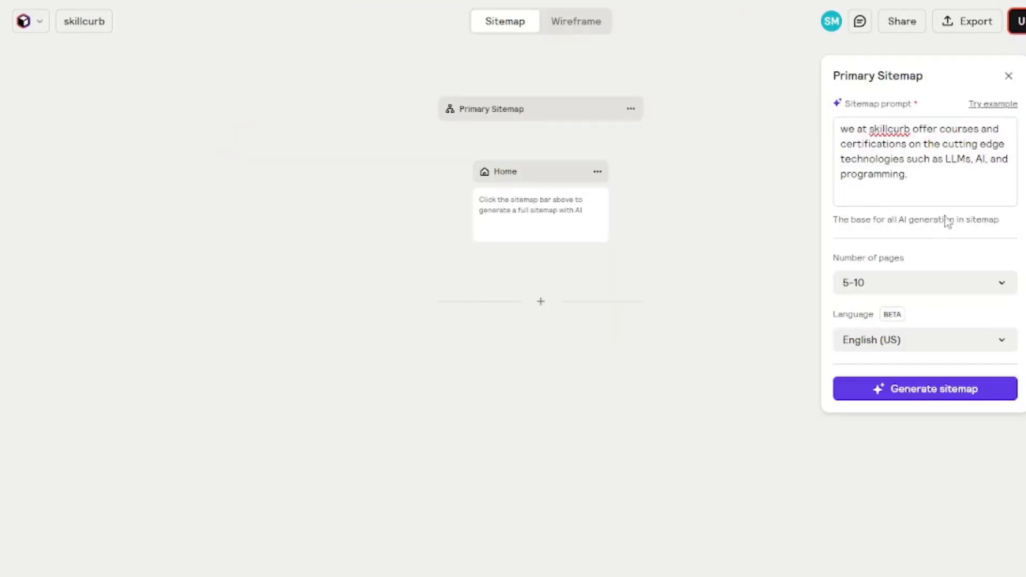
click(932, 284)
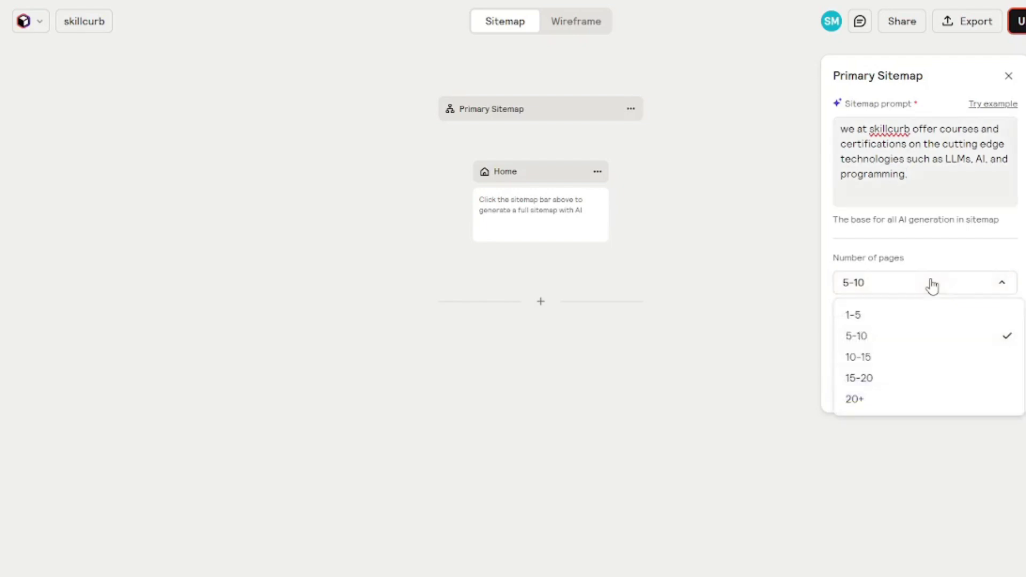
click(904, 315)
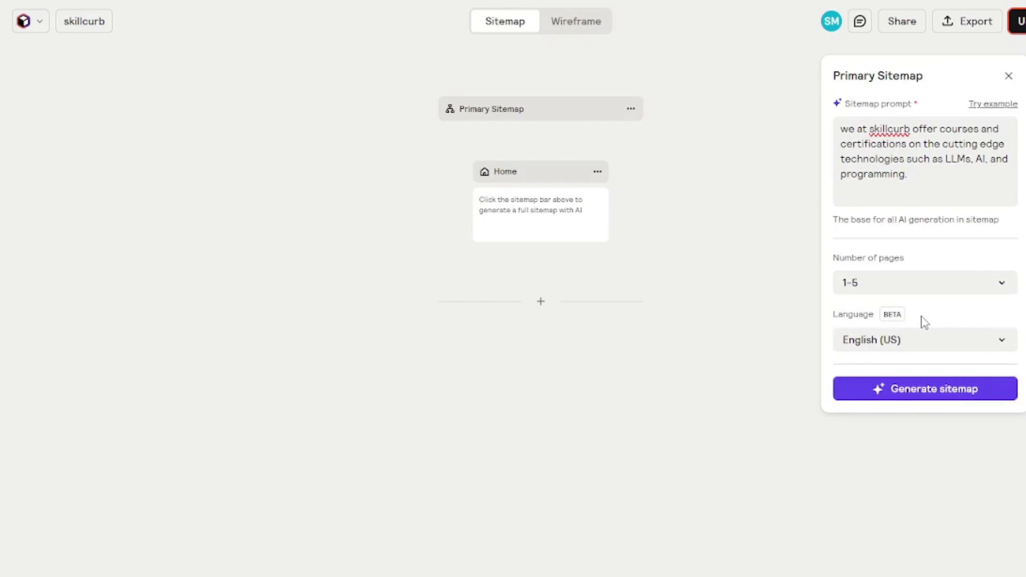
click(921, 389)
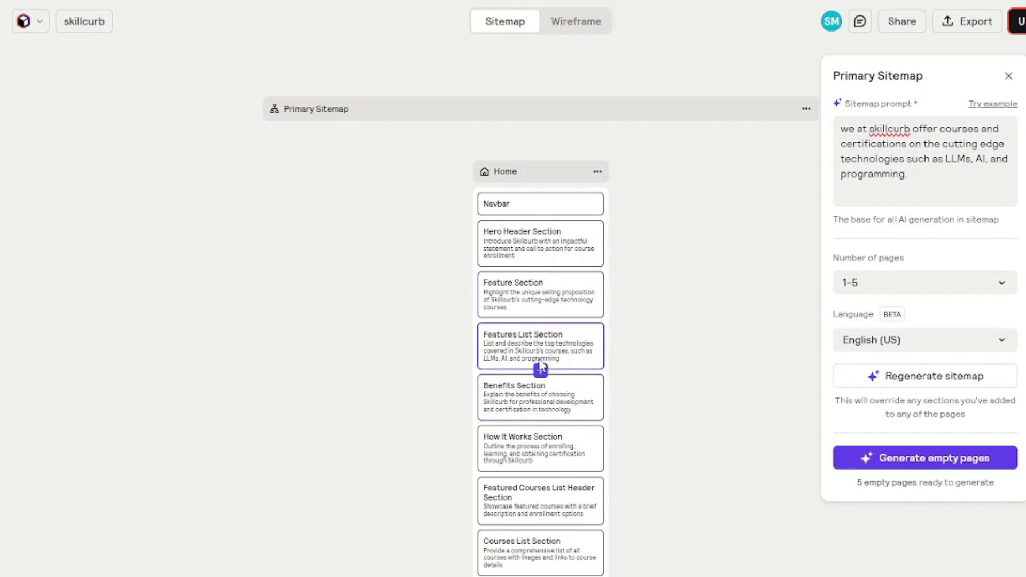
- Try moving the Benefits Section card above Features List on the Home page
right_click(537, 396)
mouse_move(579, 336)
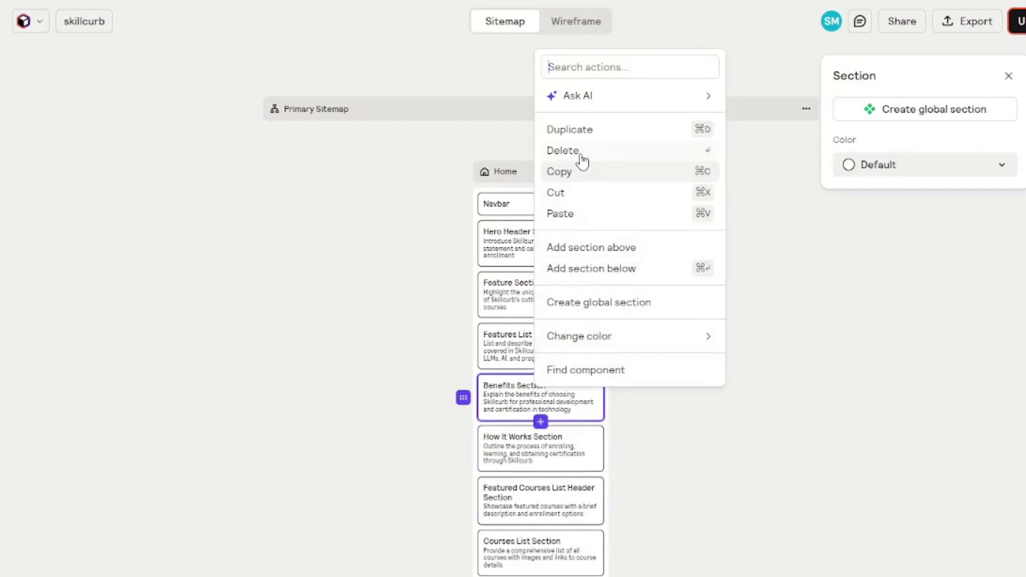
click(693, 393)
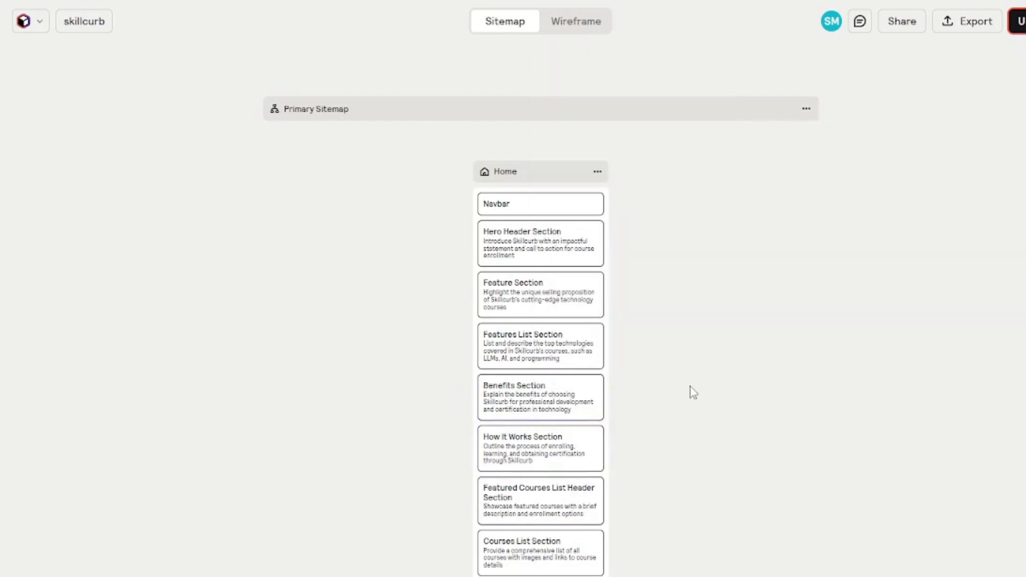
click(485, 403)
mouse_move(464, 397)
mouse_down()
mouse_move(468, 384)
mouse_move(750, 369)
mouse_up()
scroll(876, 305, down, 3)
scroll(875, 308, down, 2)
scroll(875, 312, down, 4)
scroll(875, 317, down, 3)
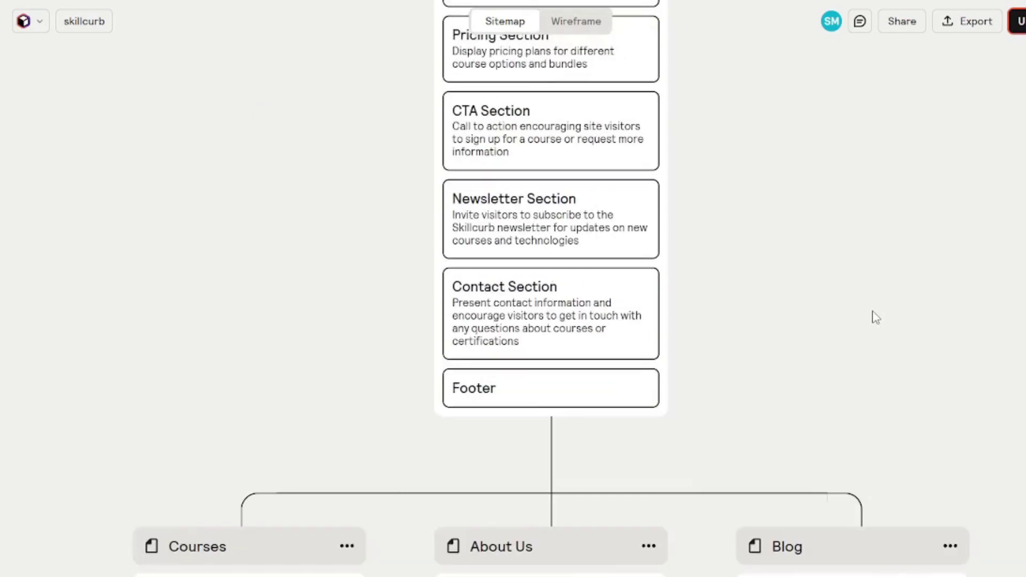
scroll(875, 316, down, 4)
scroll(874, 313, down, 2)
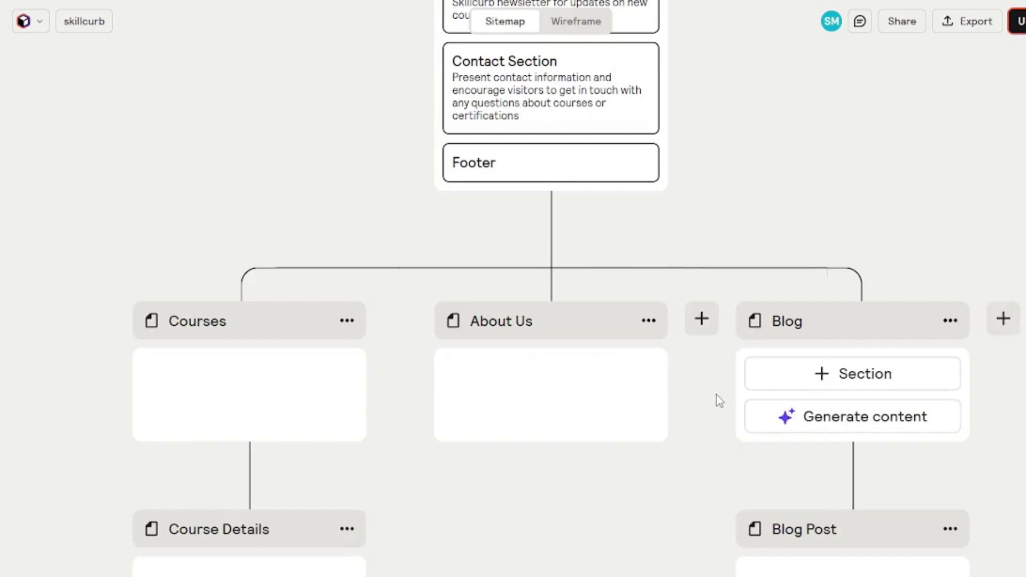
mouse_move(249, 396)
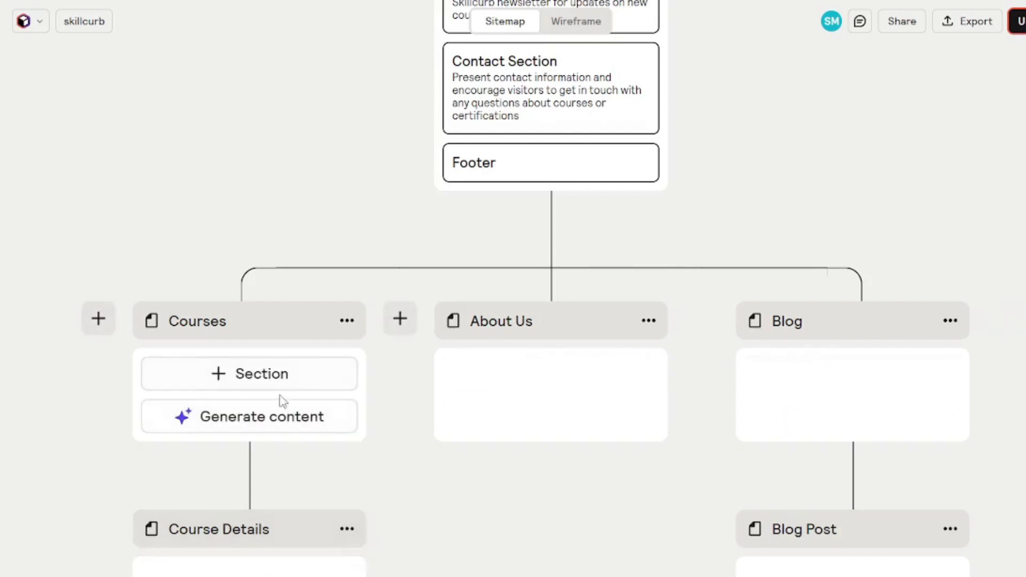
- Generate sections for the Courses, About Us and Blog page cards
click(244, 420)
mouse_move(551, 393)
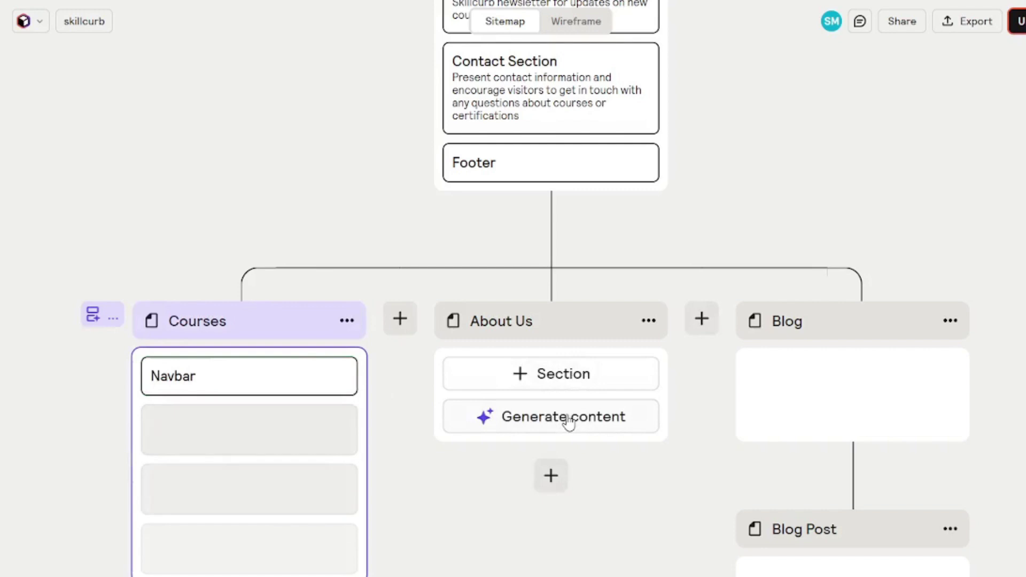
click(570, 420)
click(853, 418)
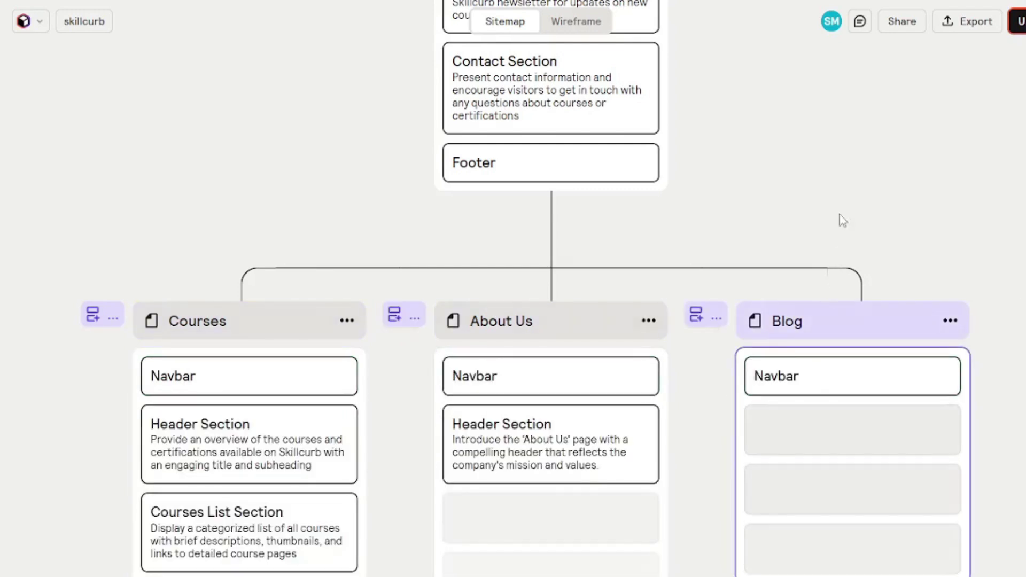
scroll(874, 257, down, 3)
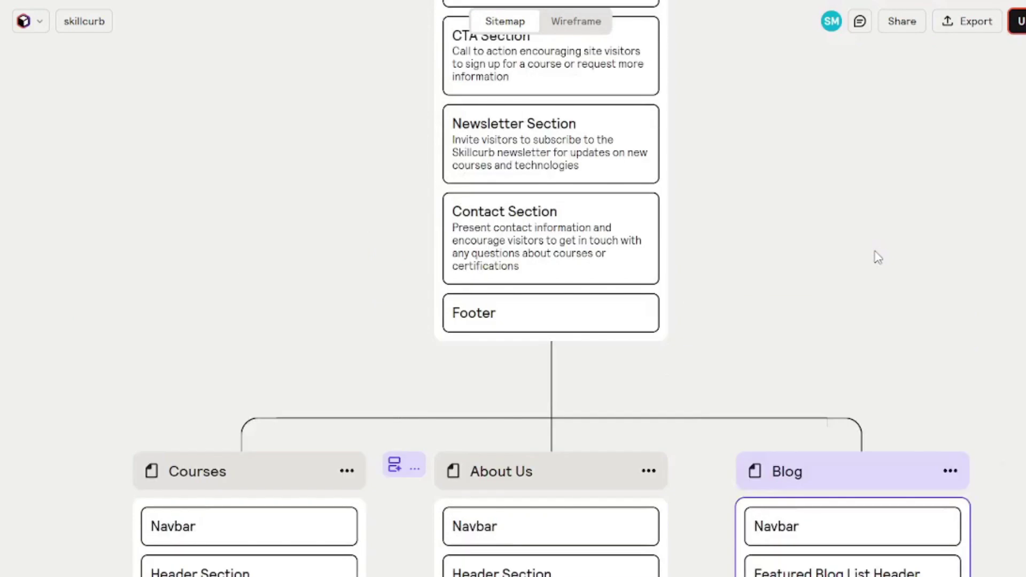
scroll(874, 256, down, 3)
scroll(874, 256, down, 3)
scroll(877, 259, down, 3)
scroll(876, 258, down, 3)
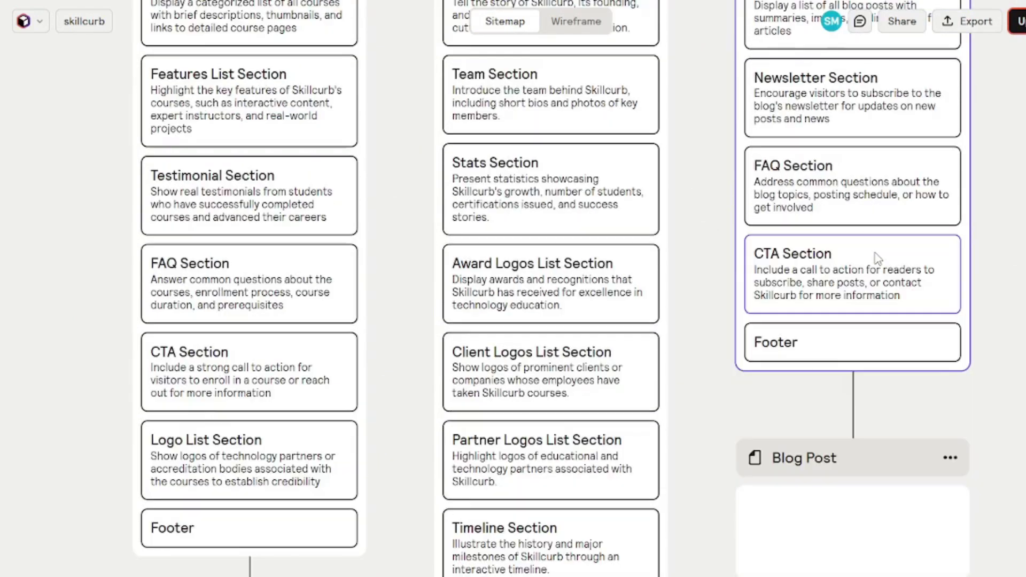
scroll(876, 258, down, 3)
scroll(876, 258, down, 3)
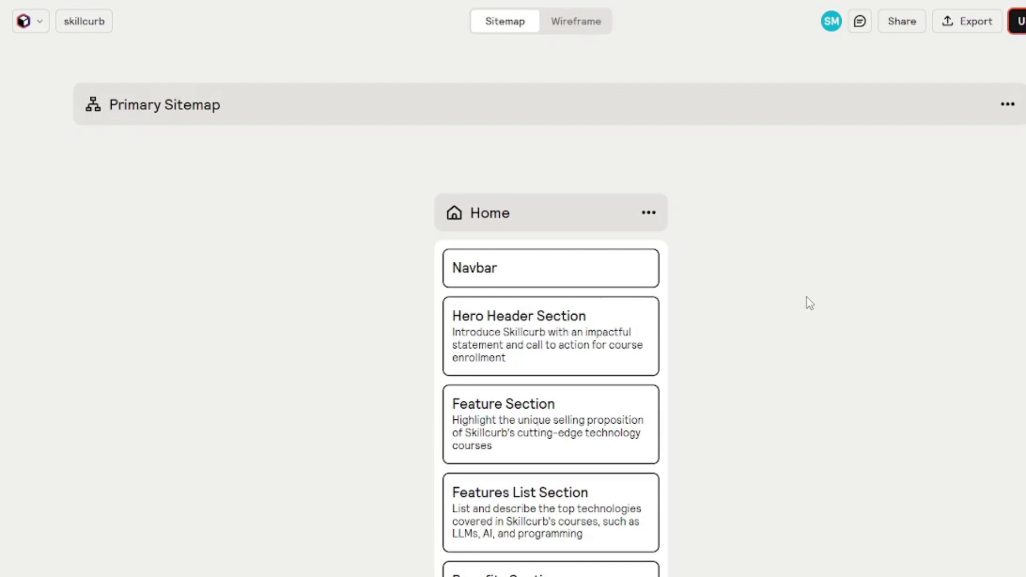
- Switch to wireframe view and preview the Home page at mobile width
click(561, 26)
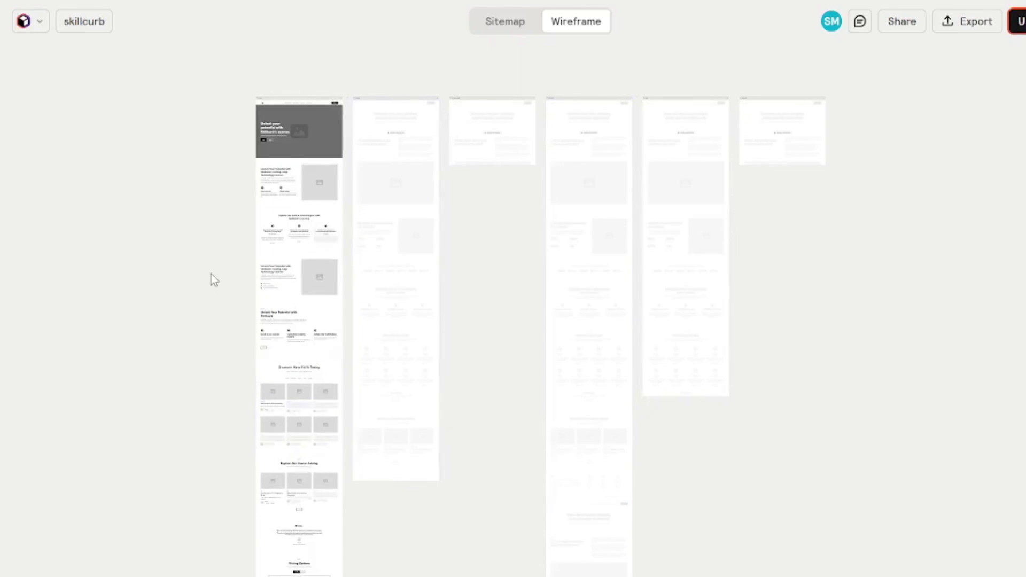
scroll(236, 257, up, 2)
scroll(323, 85, up, 2)
scroll(323, 86, up, 2)
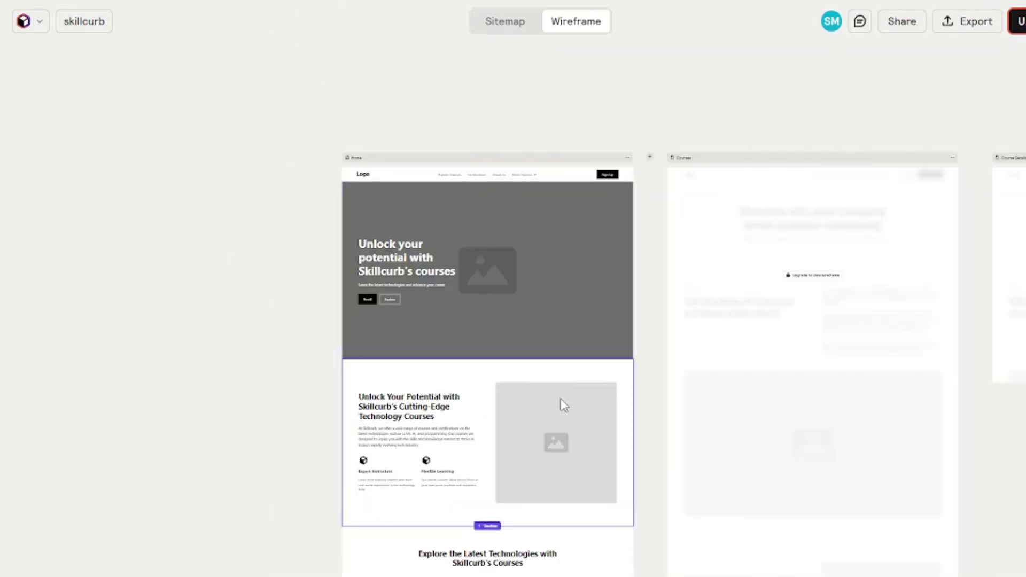
scroll(431, 329, up, 3)
scroll(431, 329, up, 2)
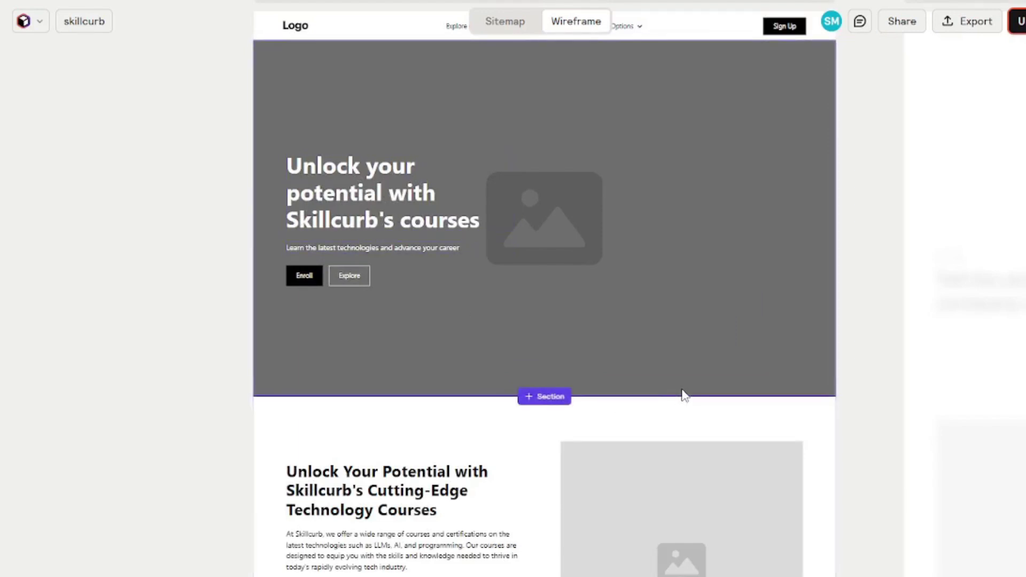
scroll(886, 359, down, 5)
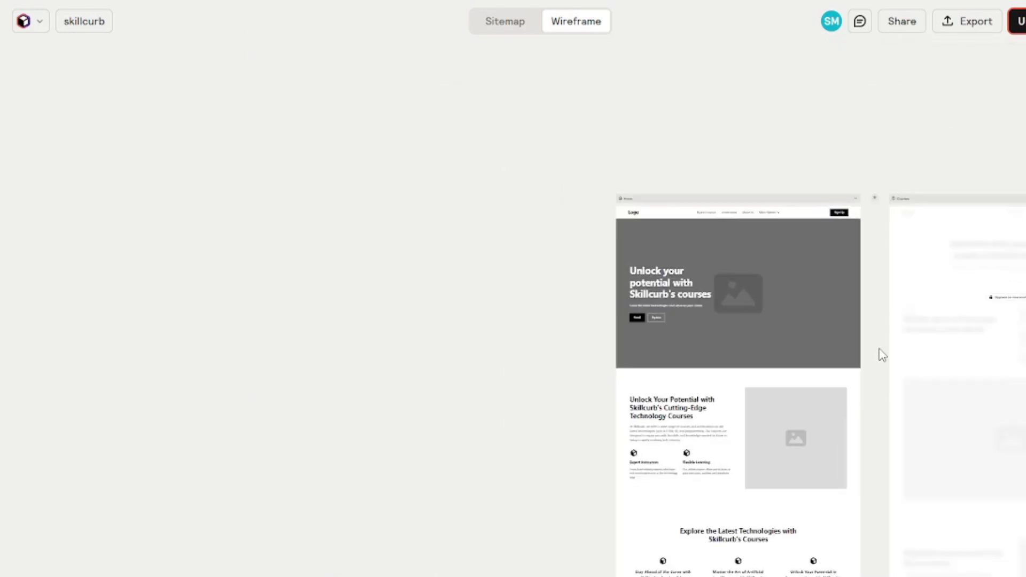
scroll(882, 352, down, 3)
scroll(1008, 481, up, 5)
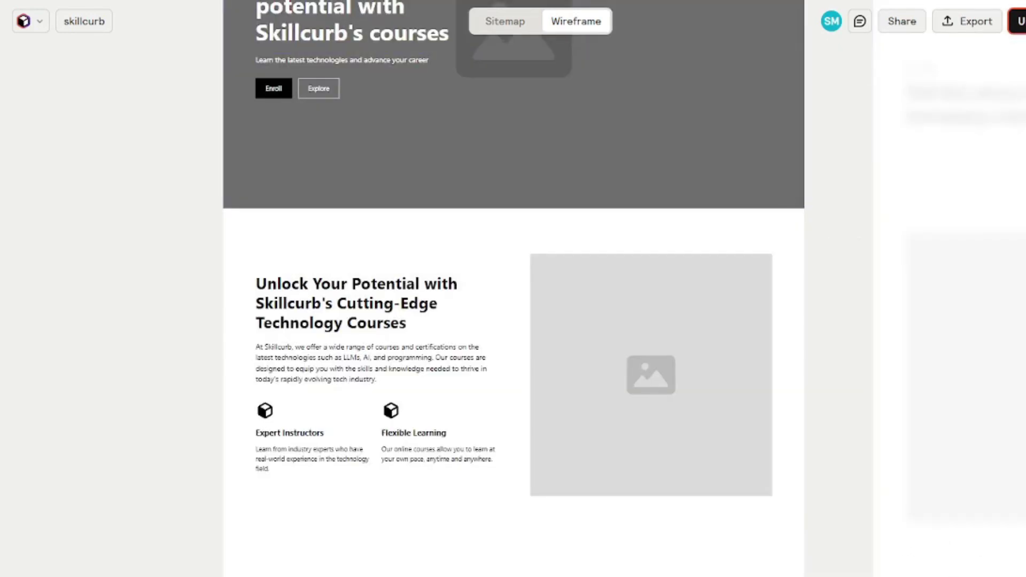
scroll(512, 320, left, 4)
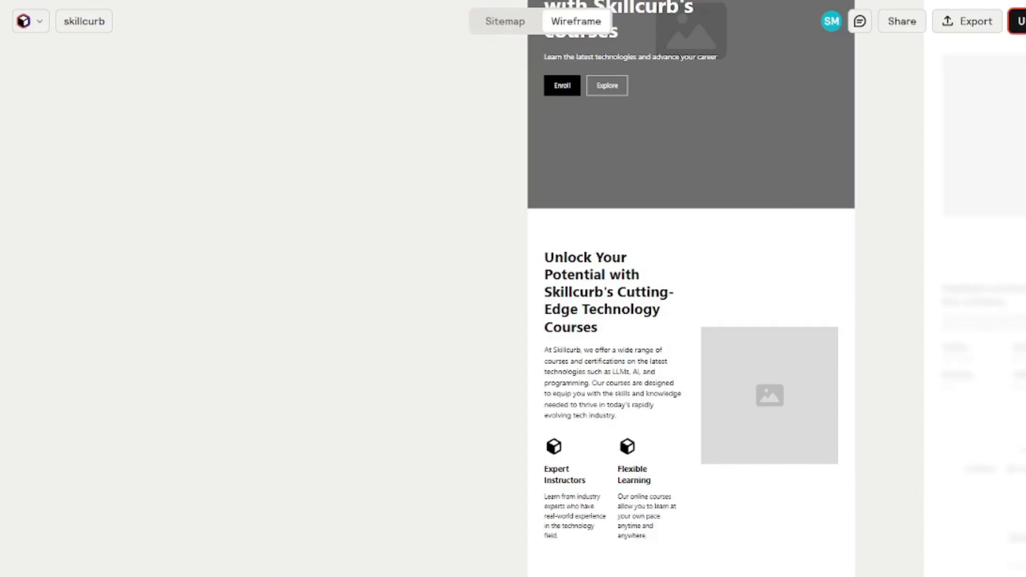
scroll(514, 321, left, 4)
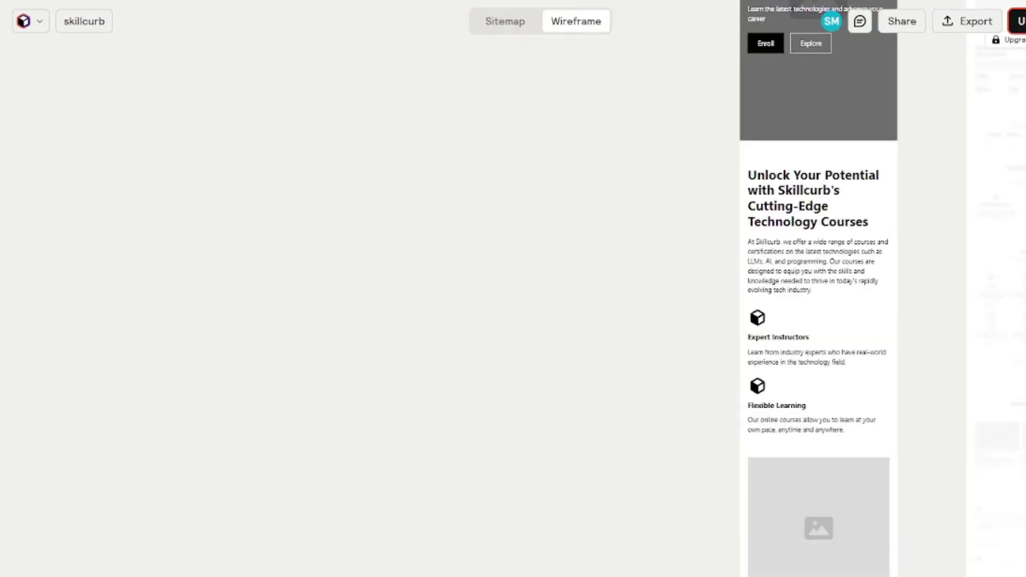
scroll(705, 216, down, 5)
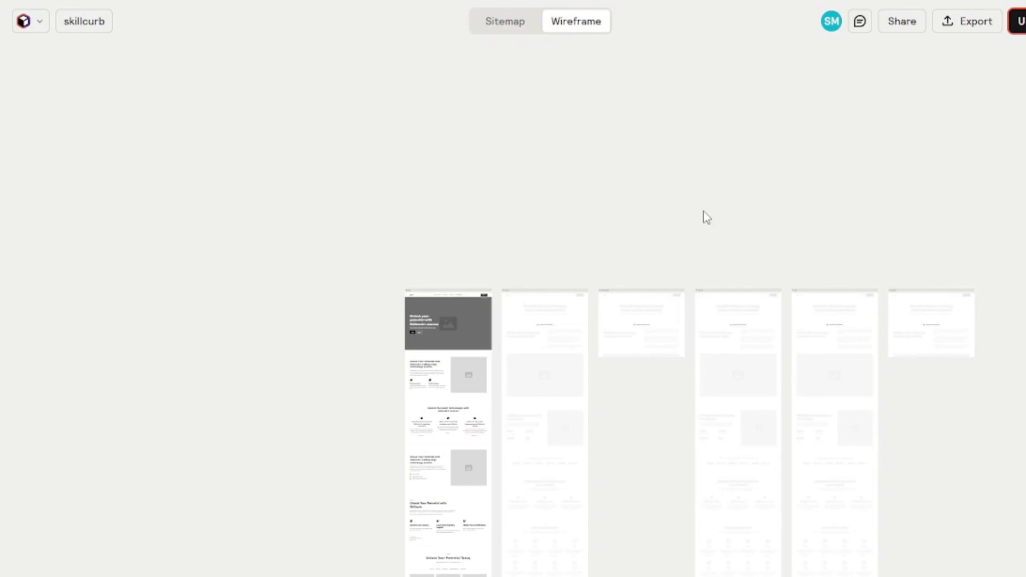
scroll(513, 481, up, 5)
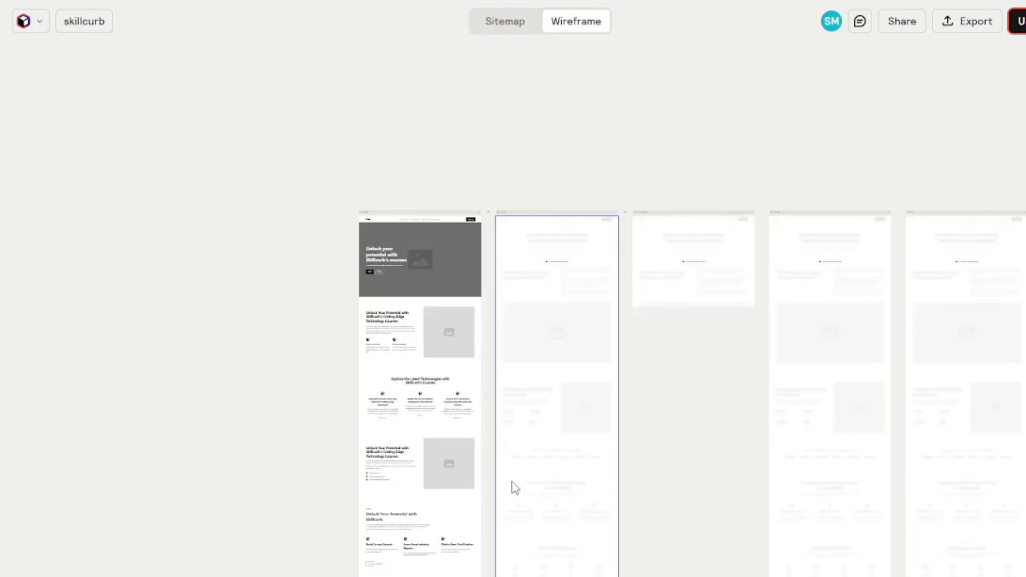
scroll(497, 485, up, 5)
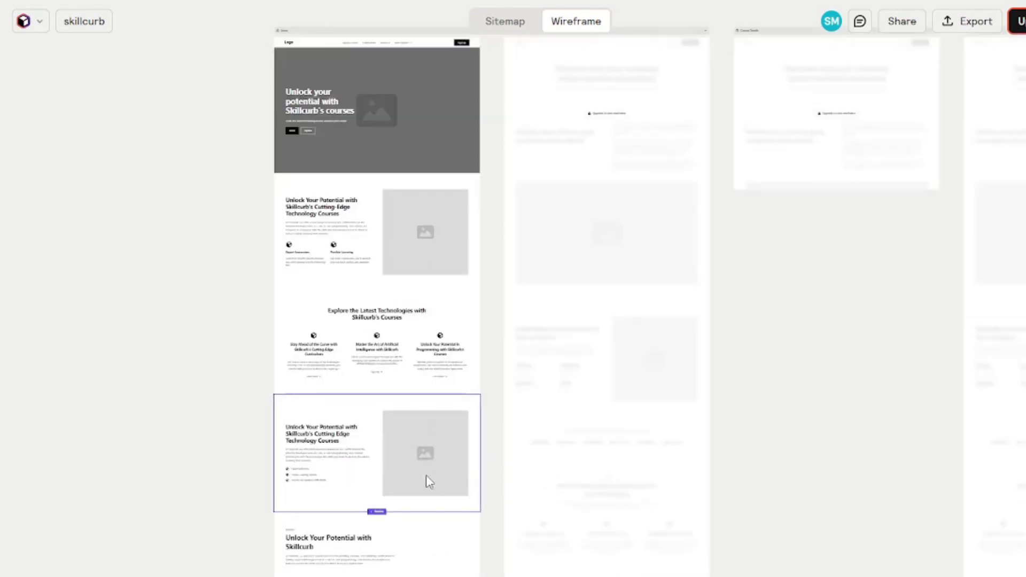
scroll(426, 476, up, 2)
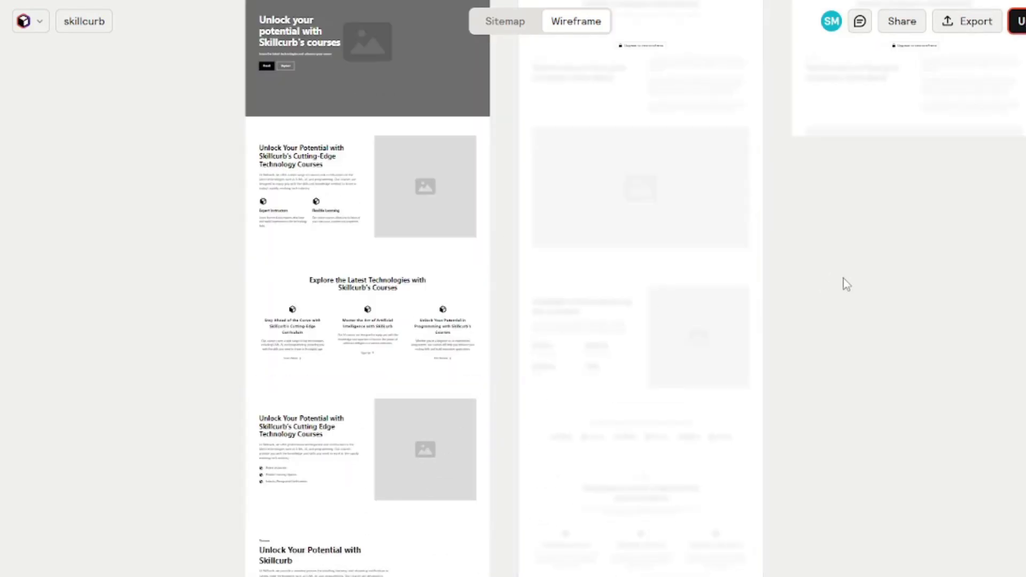
- Start exporting the skillcurb wireframe with Export to Figma
click(957, 25)
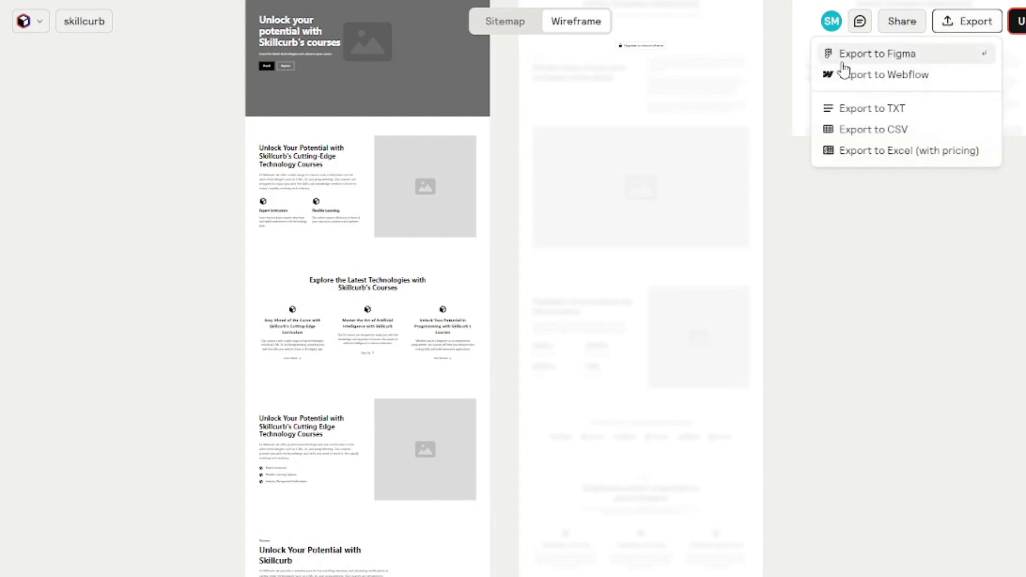
click(870, 53)
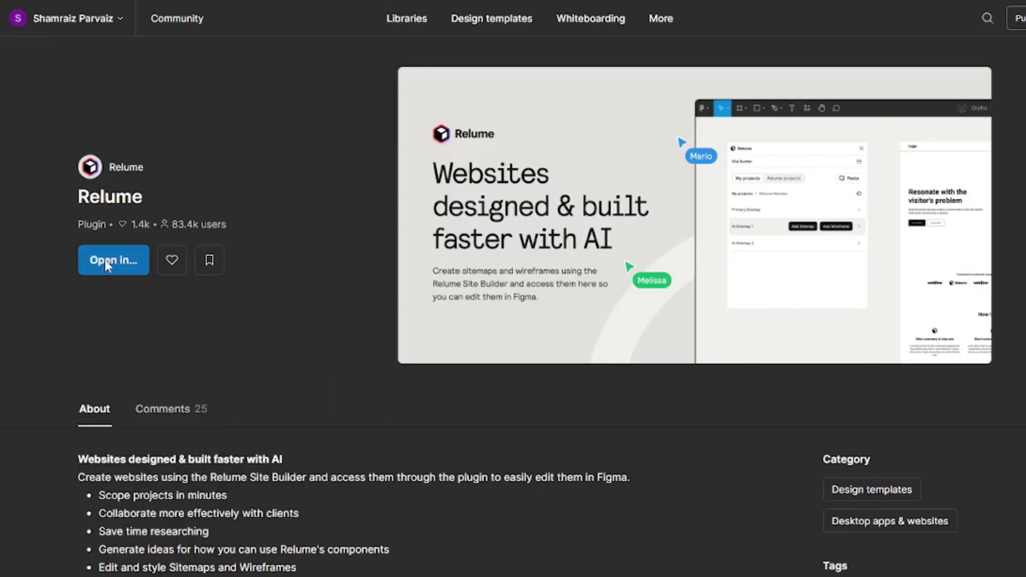
- Run the Relume plugin in the Untitled Figma draft and add the skillcurb Primary Sitemap
click(105, 259)
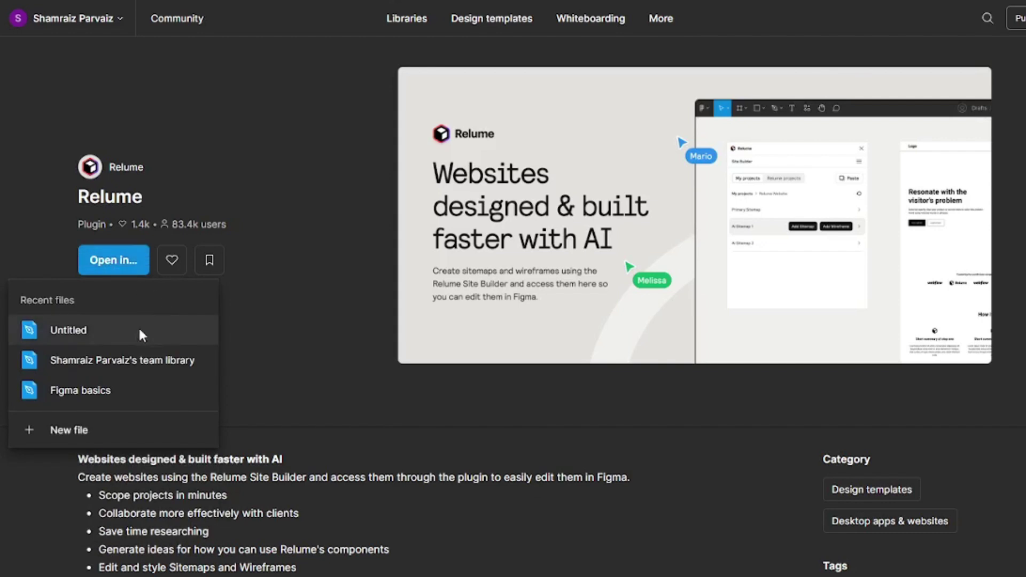
click(89, 331)
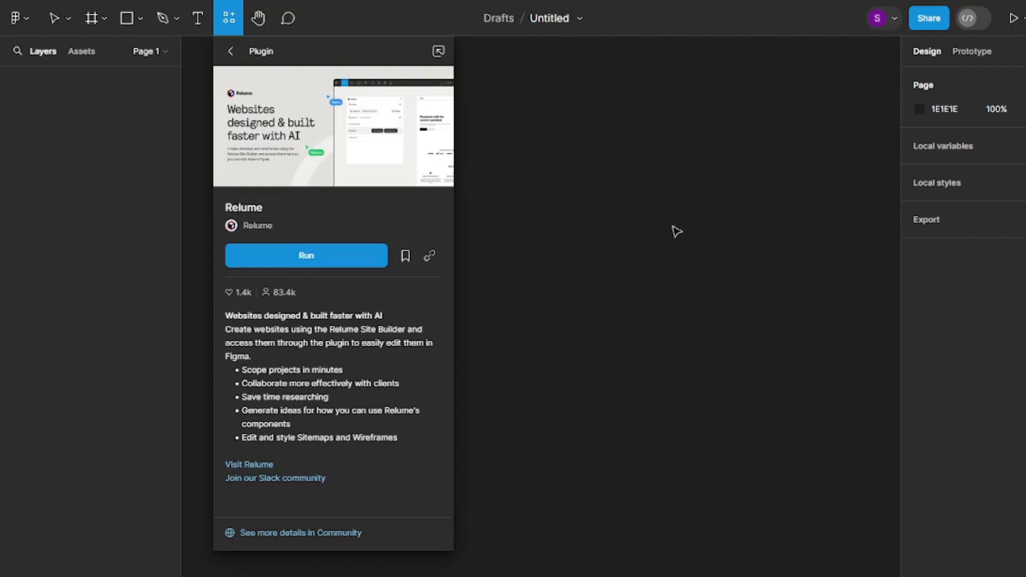
click(306, 255)
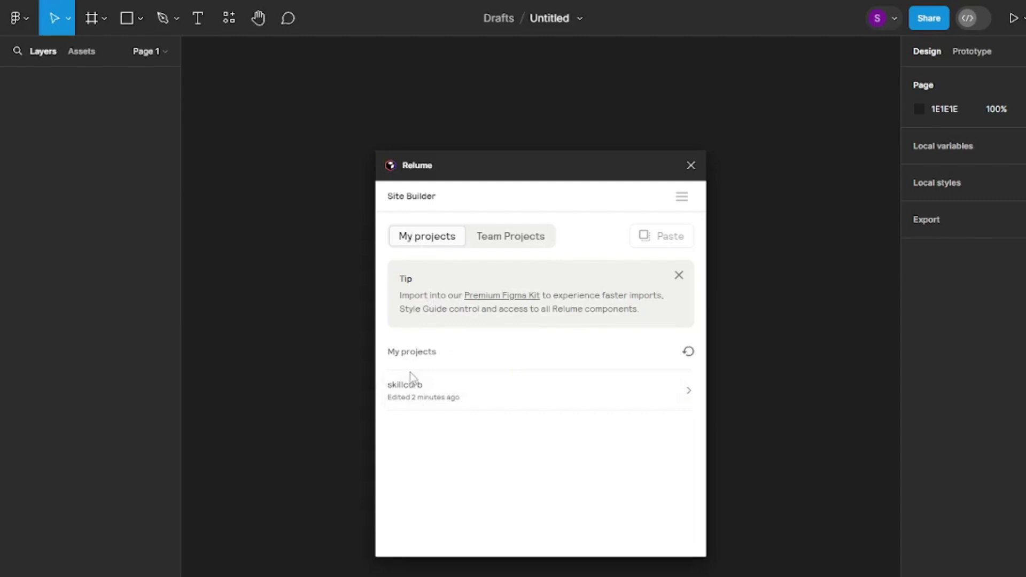
click(484, 391)
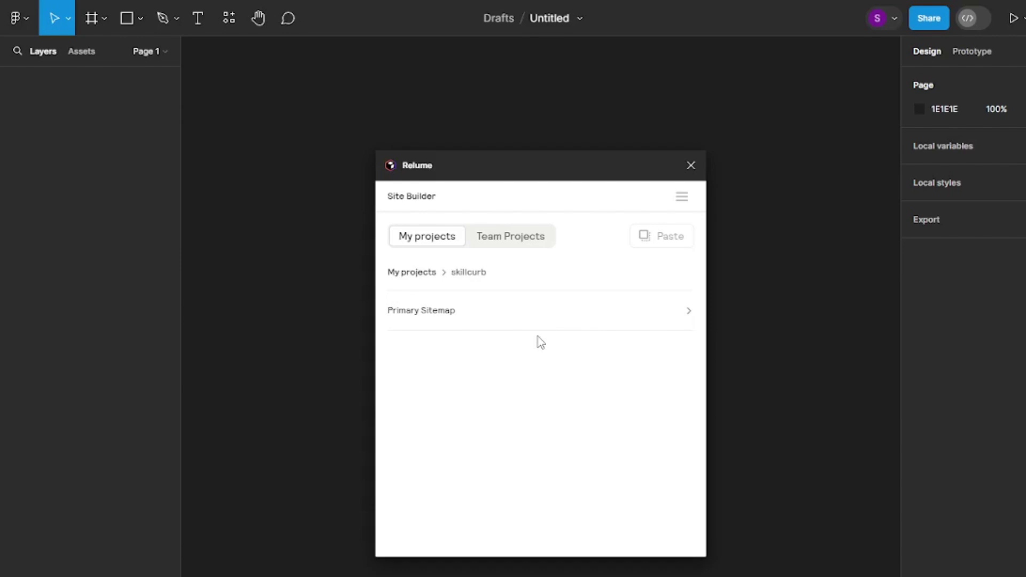
click(551, 313)
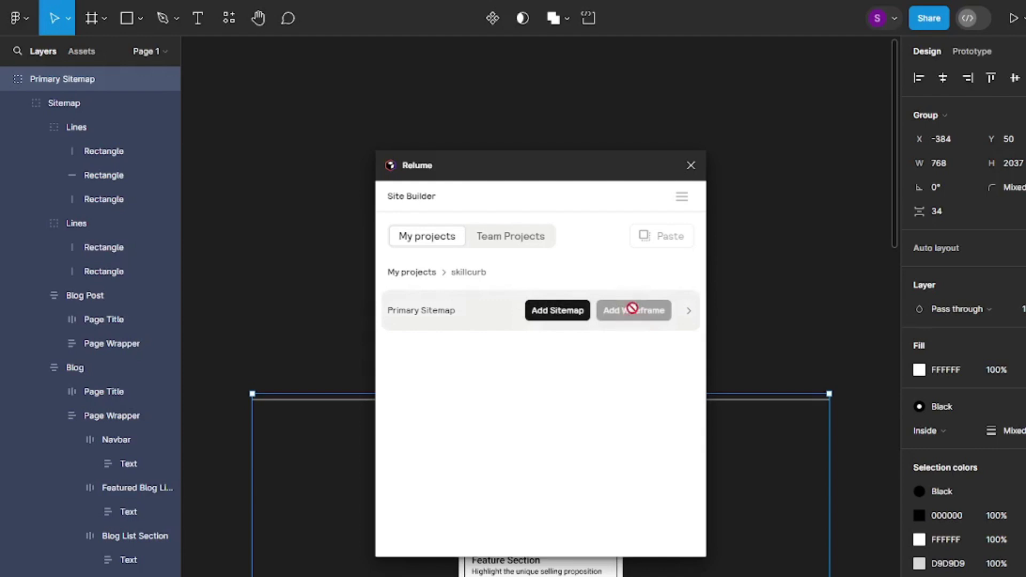
click(691, 165)
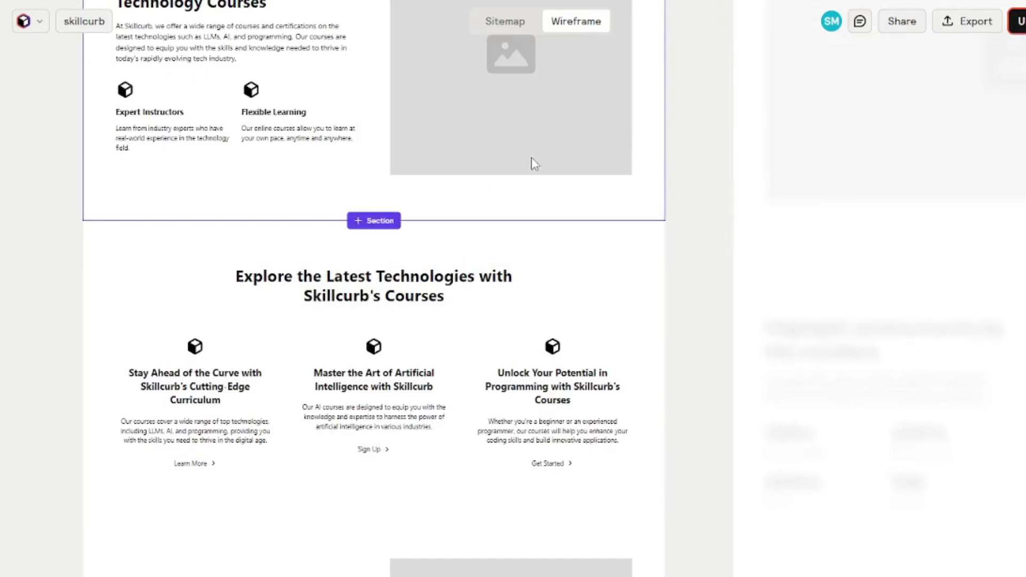
- Choose Export to Webflow and clone the Relume Style Guide from the install dialog
click(970, 28)
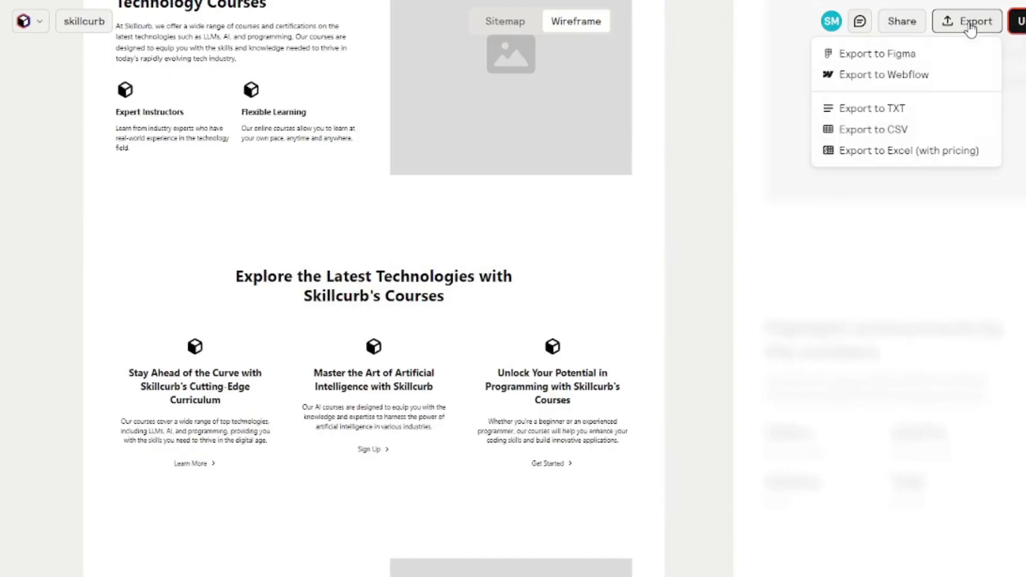
click(869, 78)
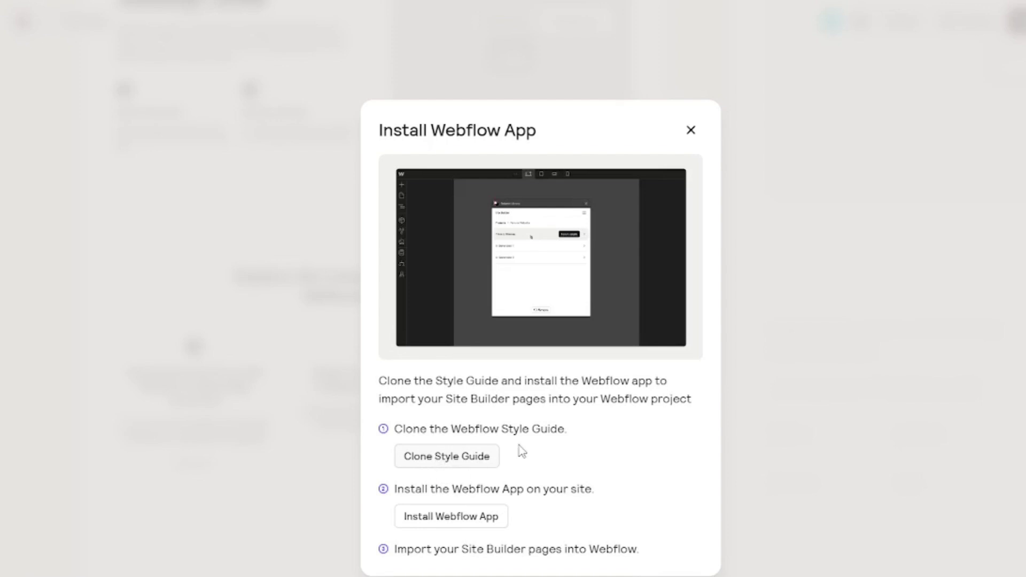
click(469, 456)
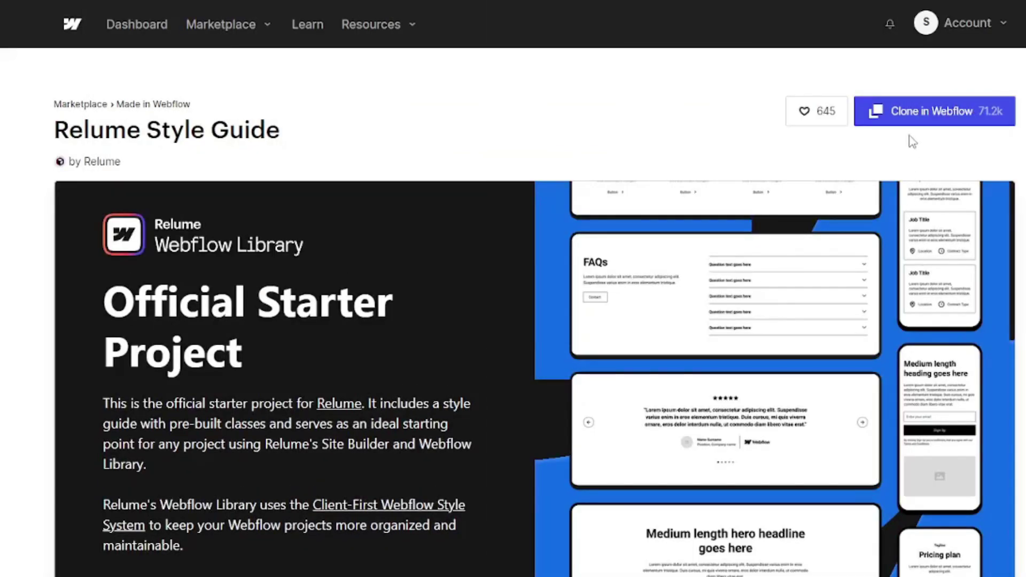
- Clone the style guide into a new Webflow site named 'skillcurb startup'
click(940, 115)
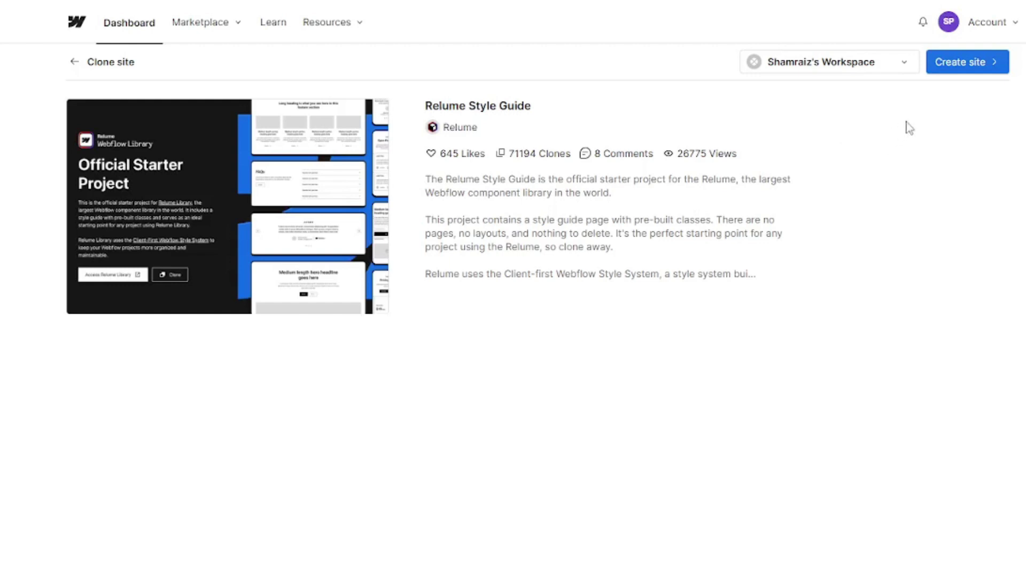
click(965, 66)
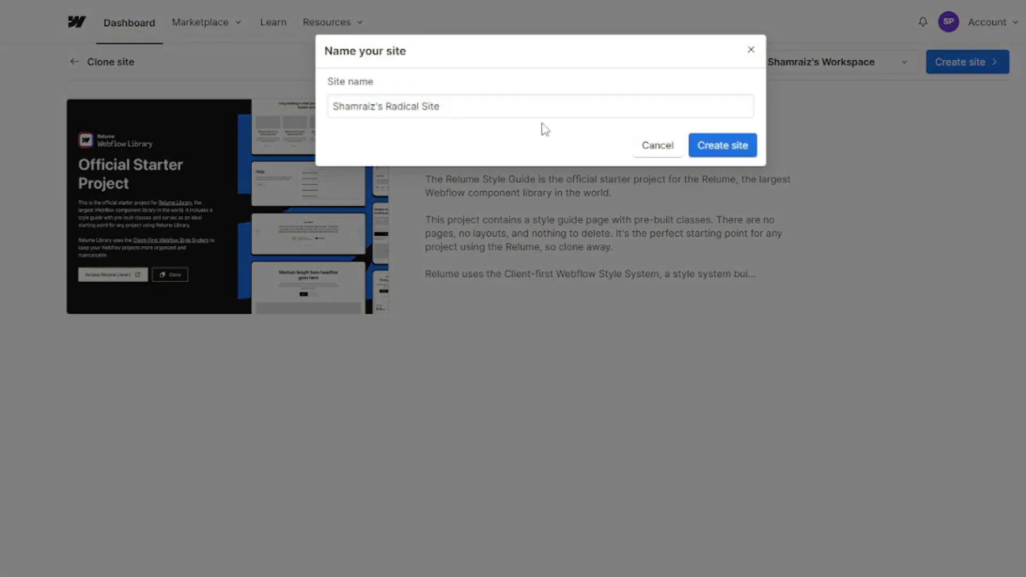
drag(483, 106, 270, 164)
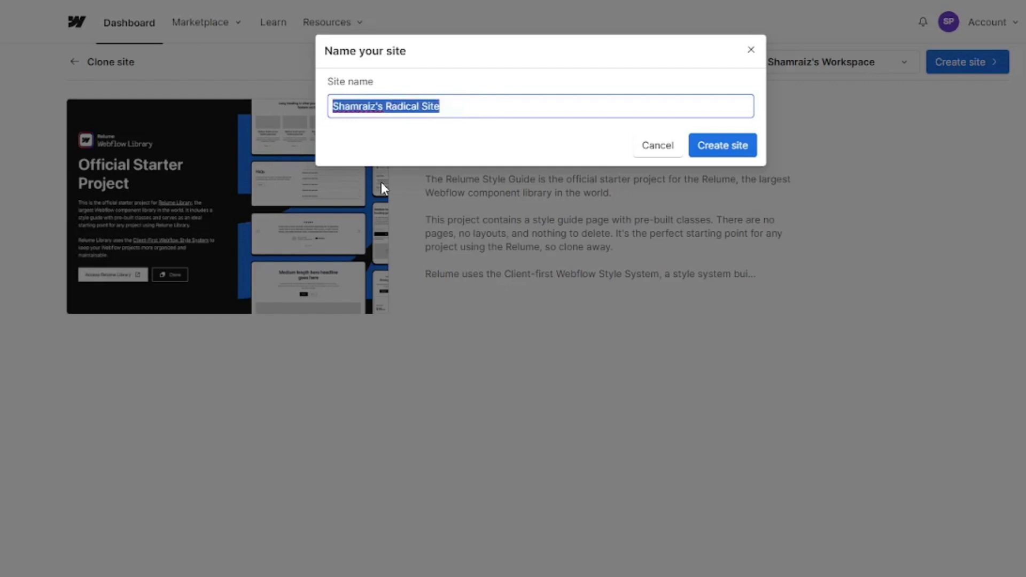
text(skillcuyr)
key(BackSpace)
key(BackSpace)
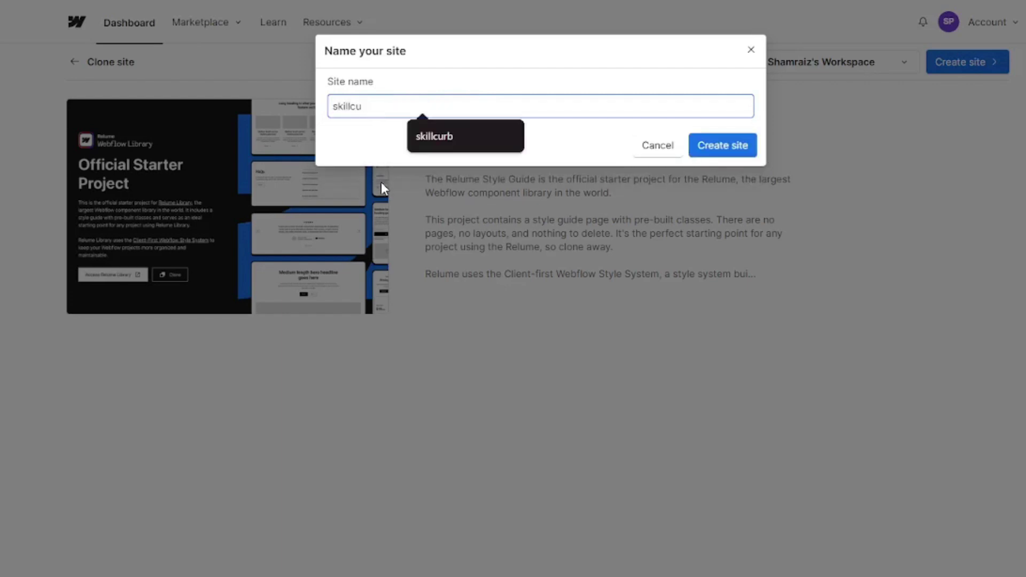
text(rb start up)
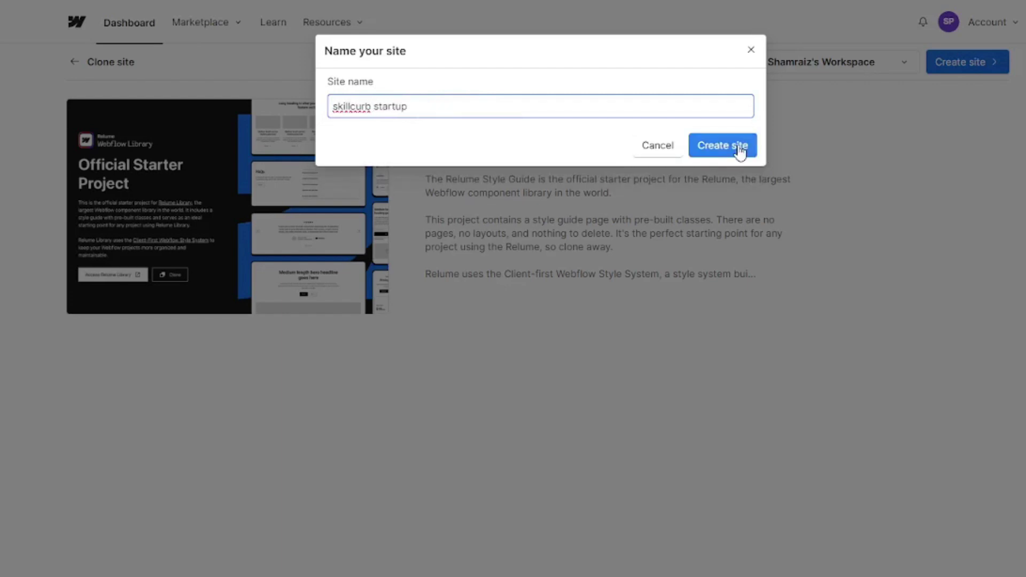
click(722, 145)
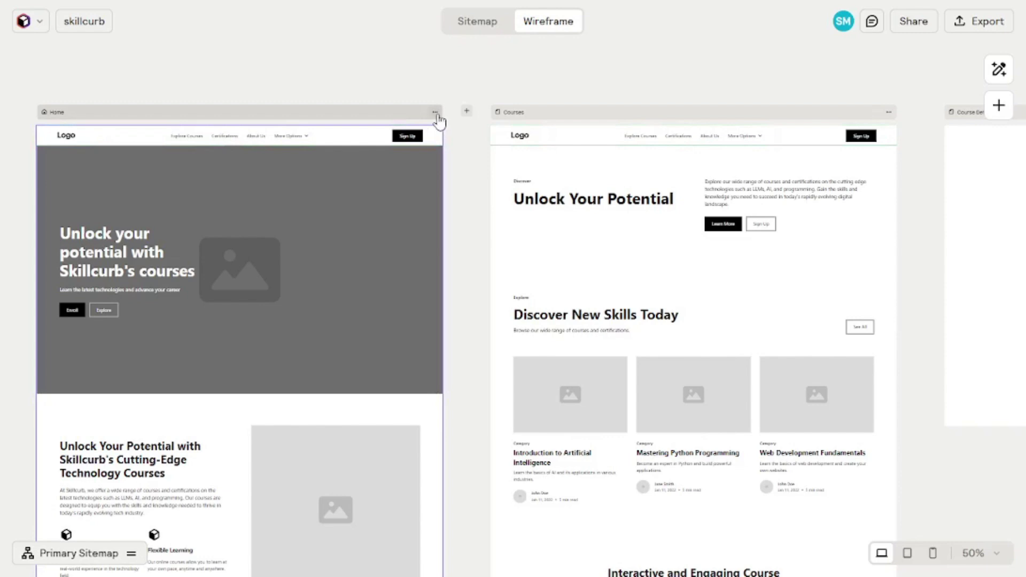
- Copy the Home page wireframe from its page actions menu
double_click(437, 141)
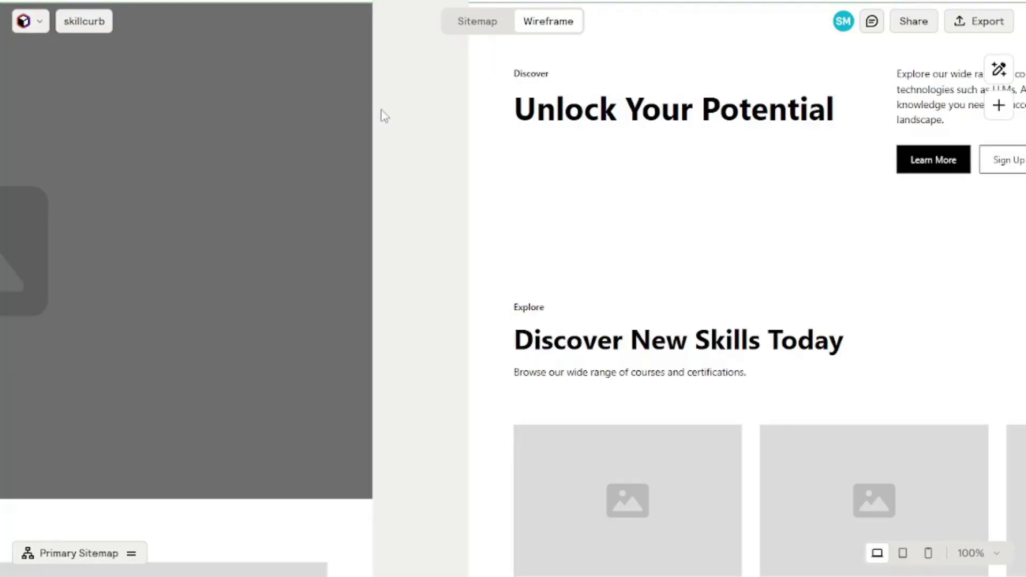
drag(402, 210, 469, 371)
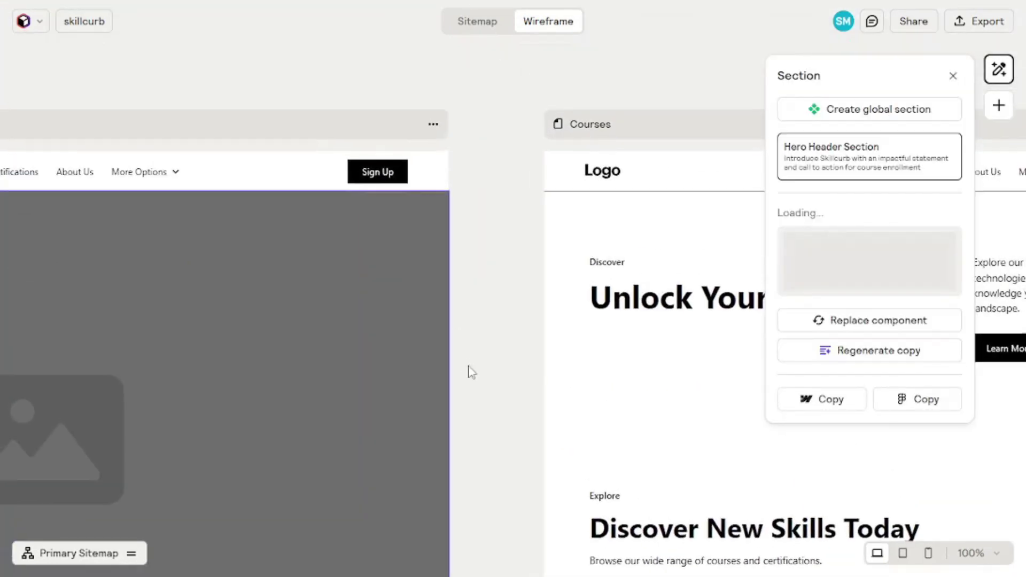
click(433, 127)
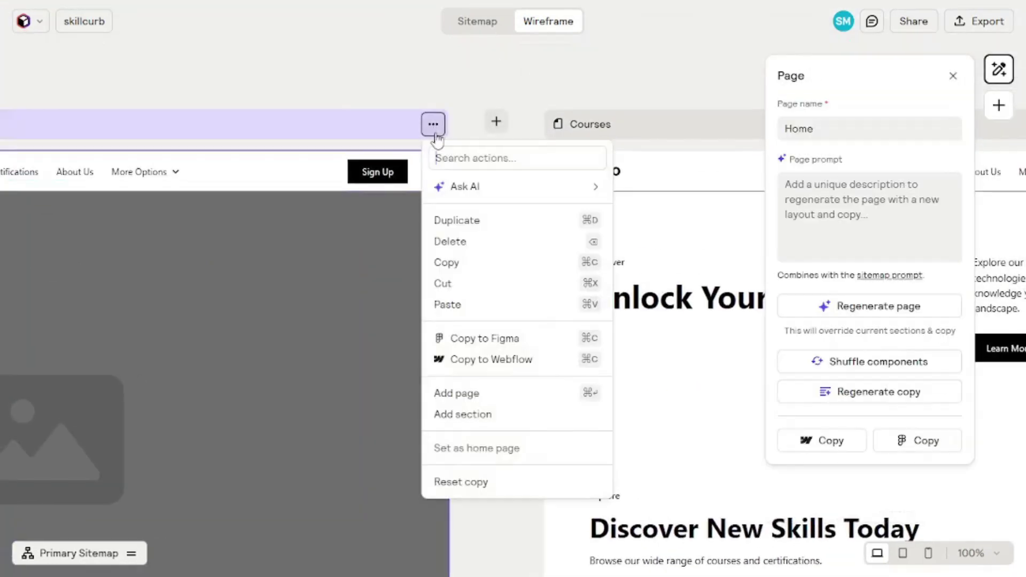
click(454, 265)
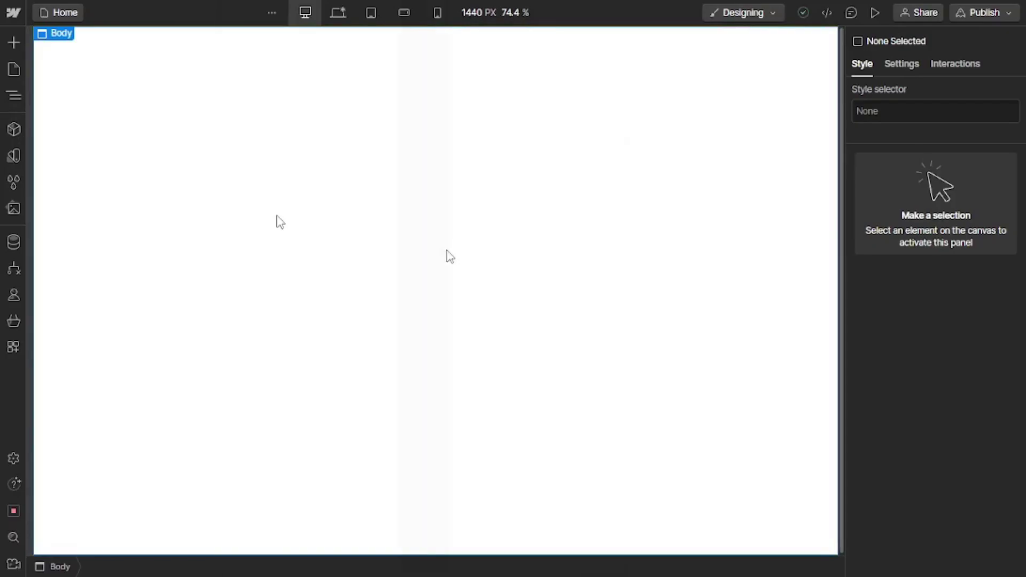
- Paste the Relume Home wireframe into the Webflow page body and collapse the Get started checklist
click(278, 221)
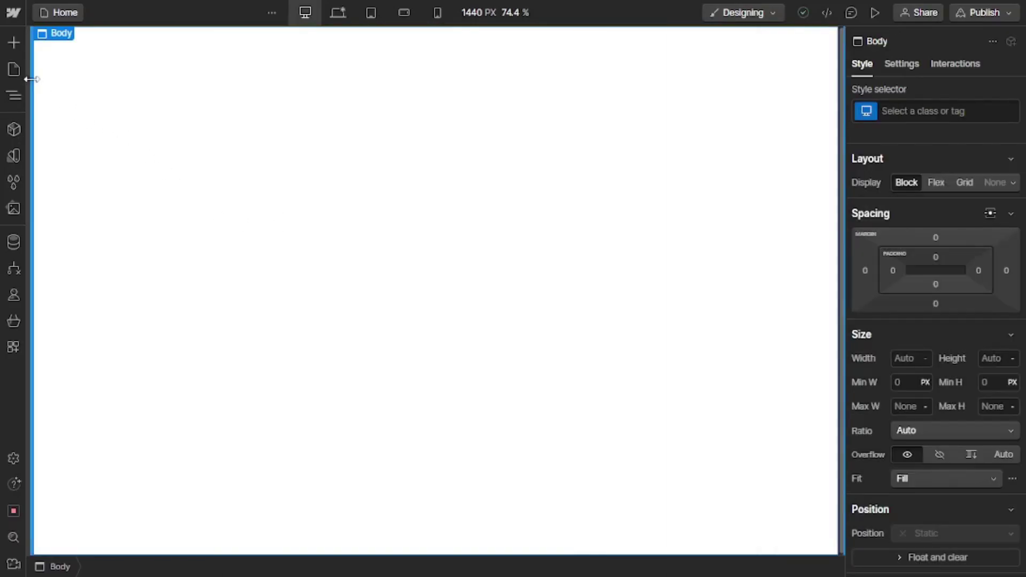
click(13, 70)
click(264, 128)
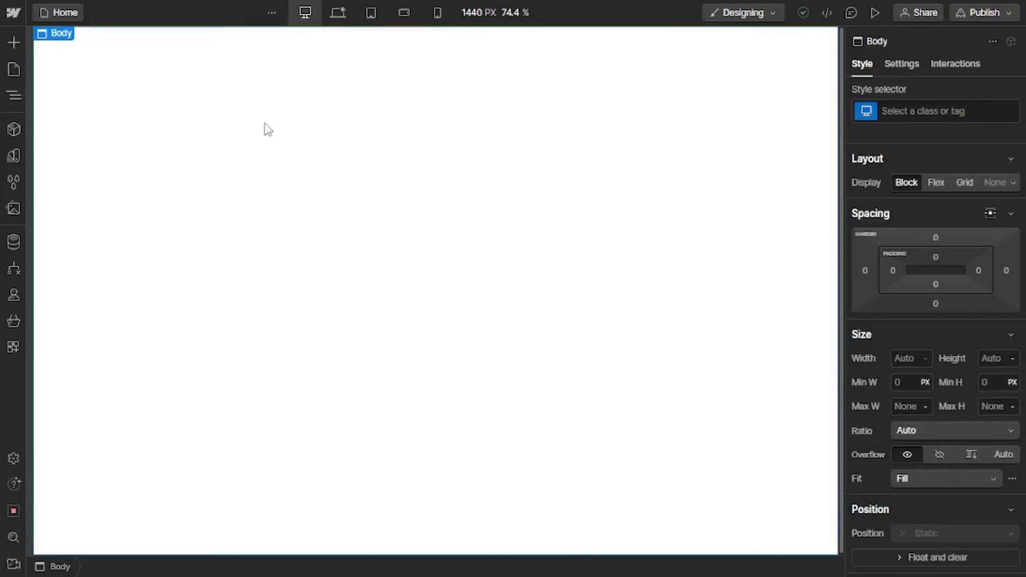
key(ctrl+v)
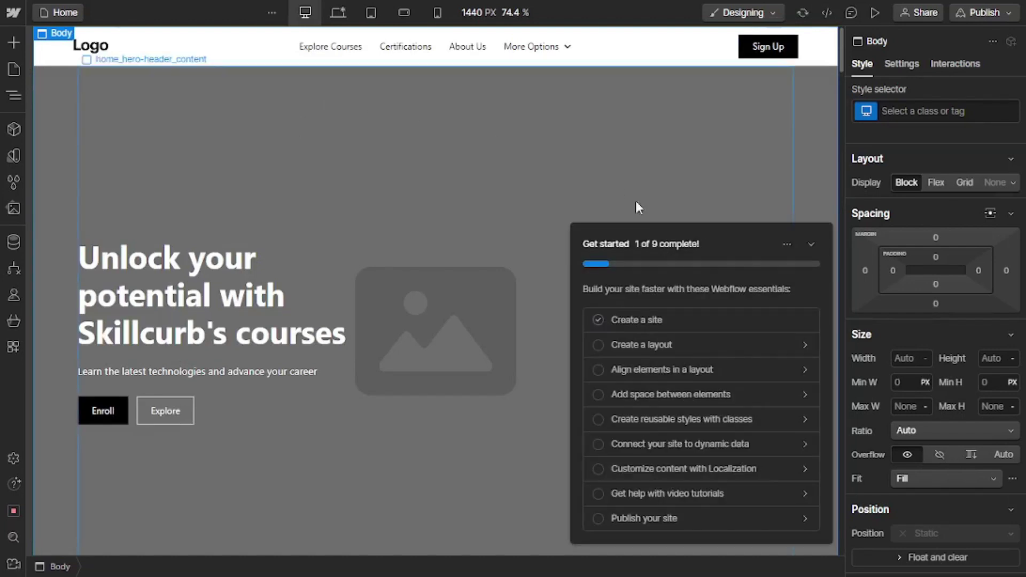
click(691, 157)
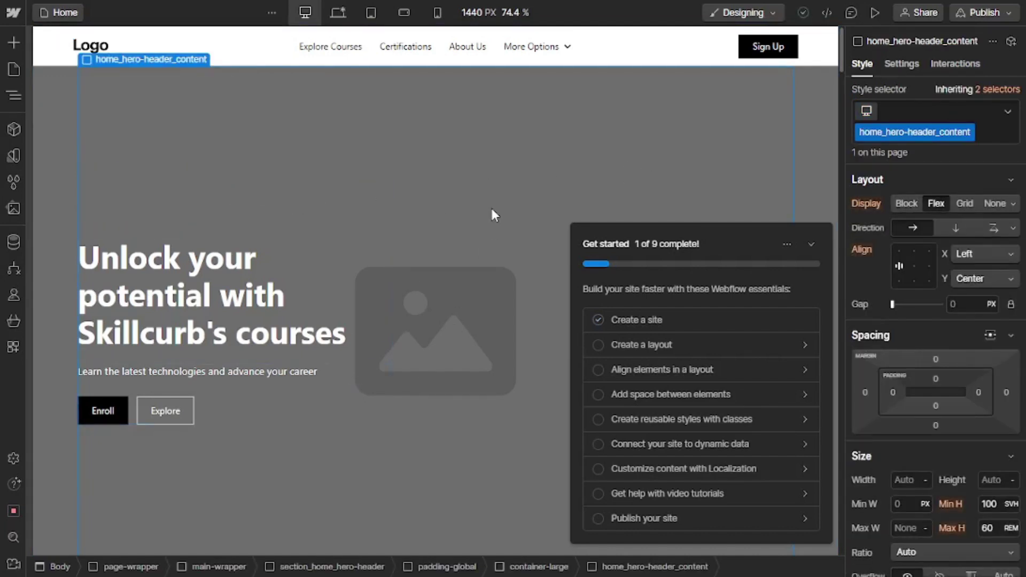
click(812, 245)
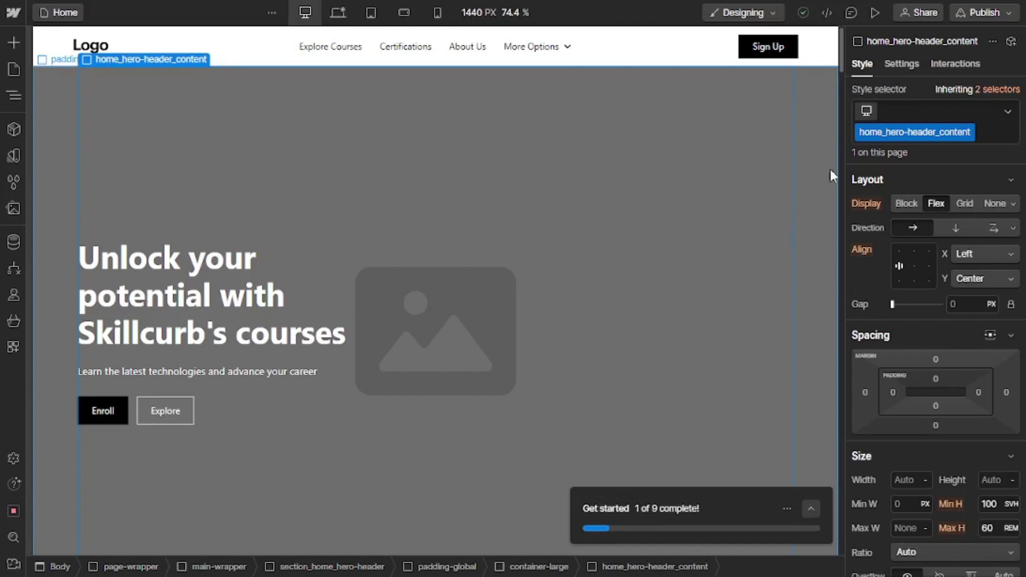
- Publish the site to the skillcurb-startup-a8848d.webflow.io staging domain
click(968, 13)
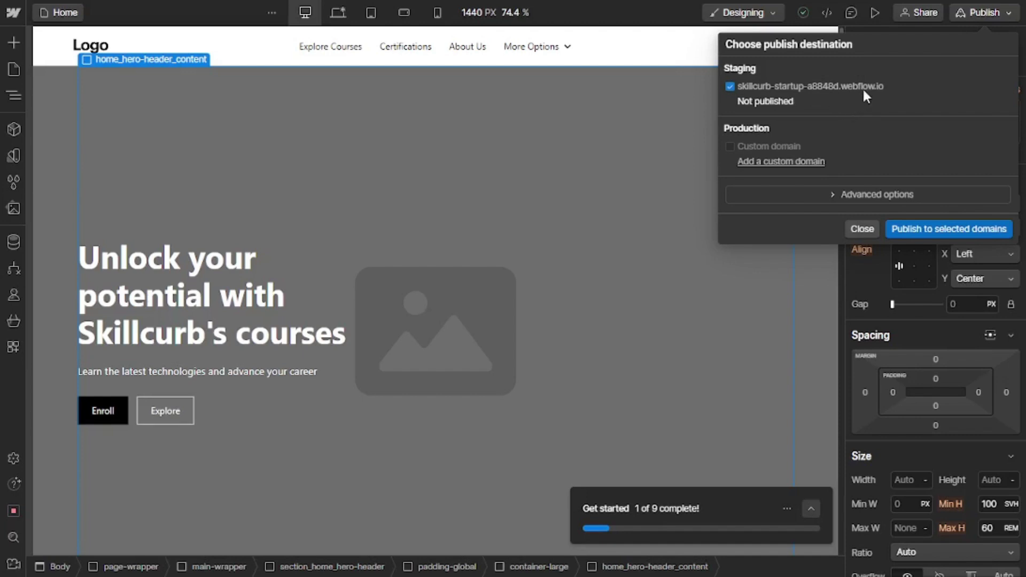
click(948, 227)
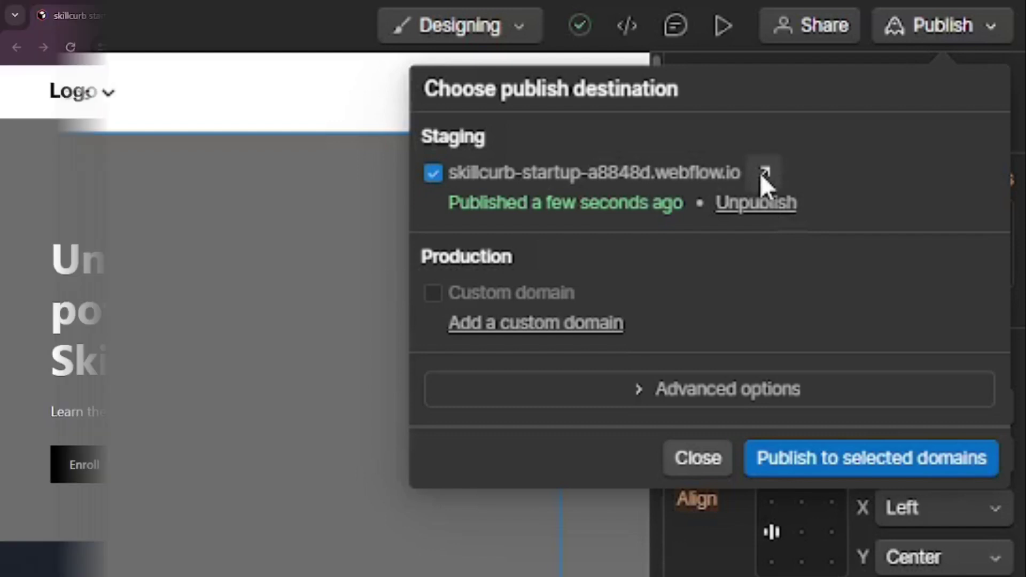
- Open the live staging site in a new Chrome tab and check its address
click(763, 173)
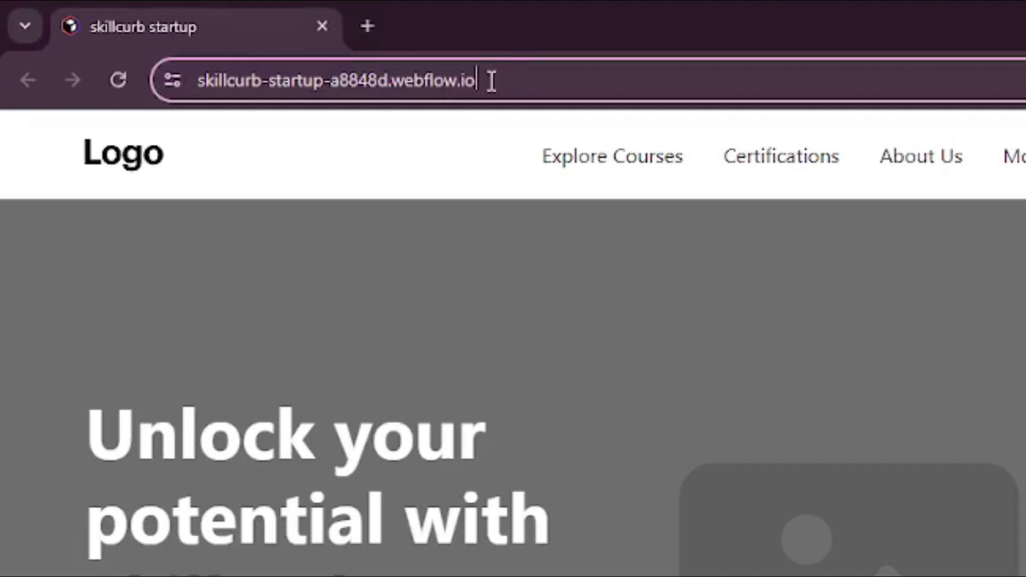
drag(489, 80, 210, 76)
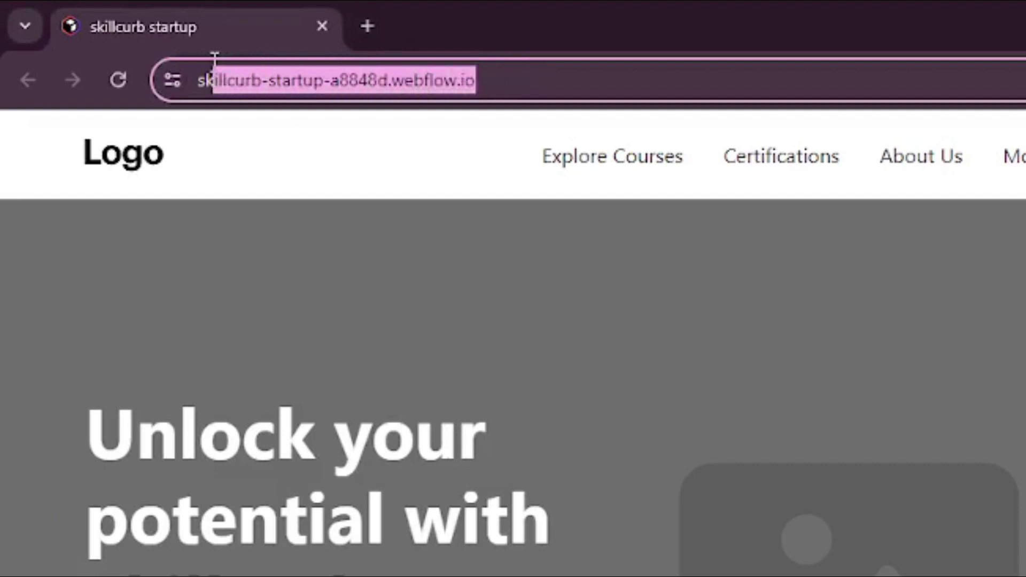
click(453, 81)
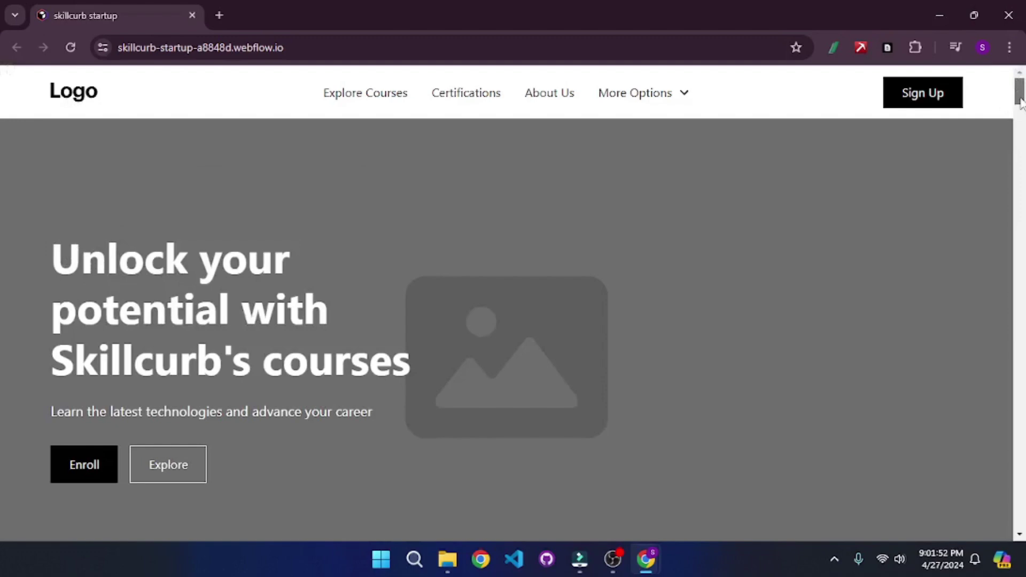
drag(1020, 96, 1017, 244)
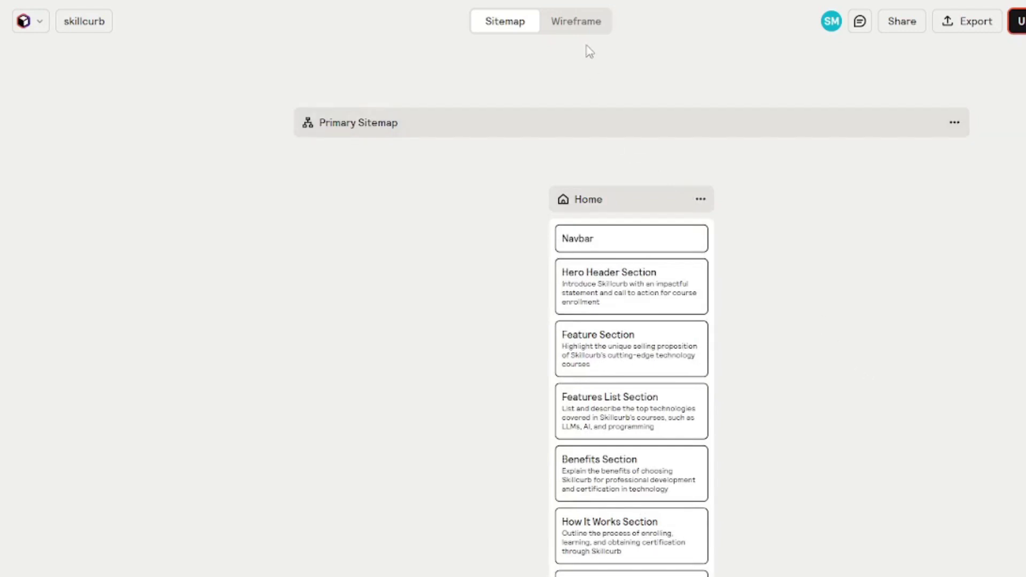
- Switch Relume to the Wireframe view and check the Export options
click(576, 21)
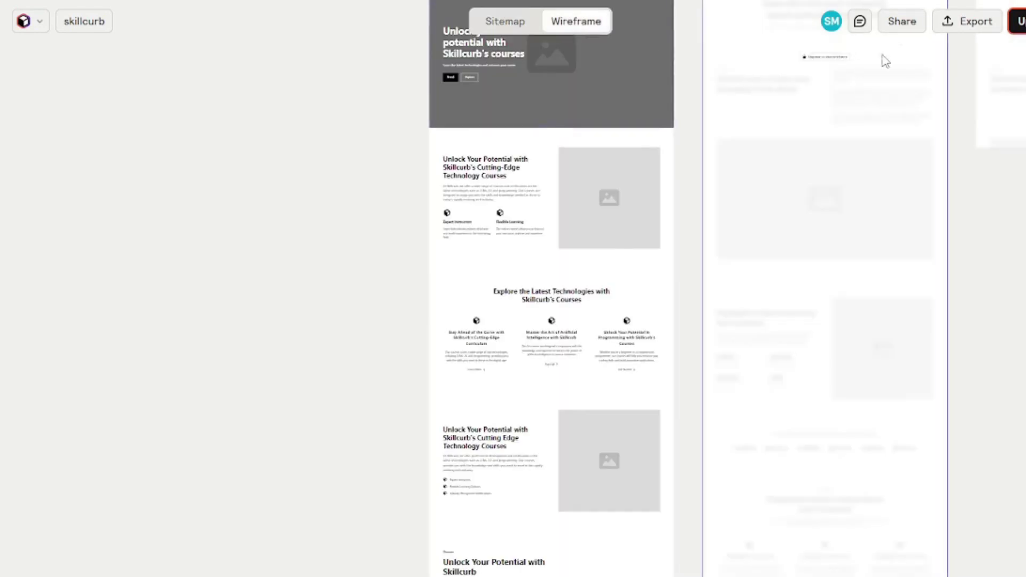
click(966, 21)
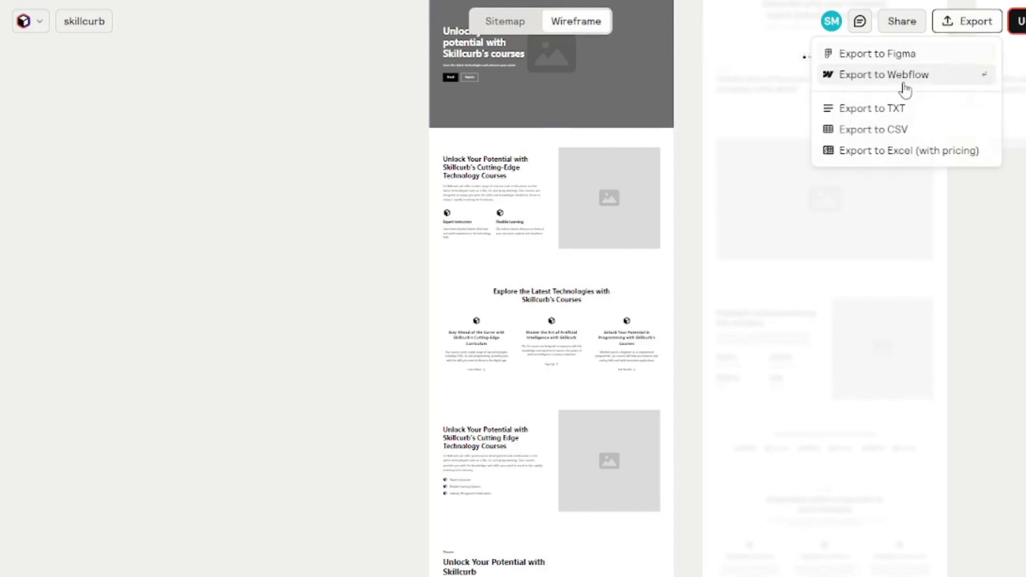
click(961, 264)
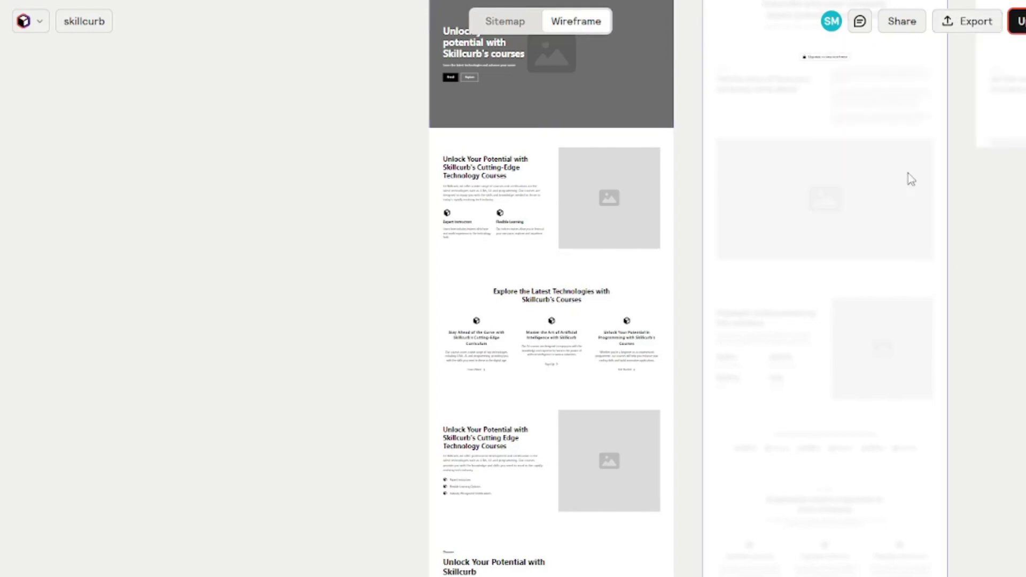
scroll(617, 298, up, 3)
scroll(534, 320, up, 2)
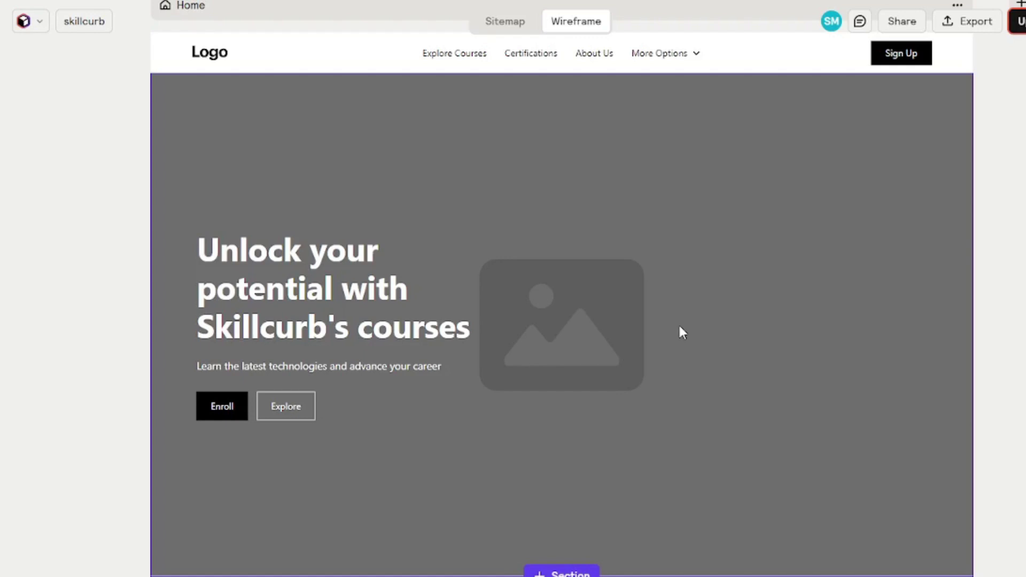
scroll(678, 323, up, 2)
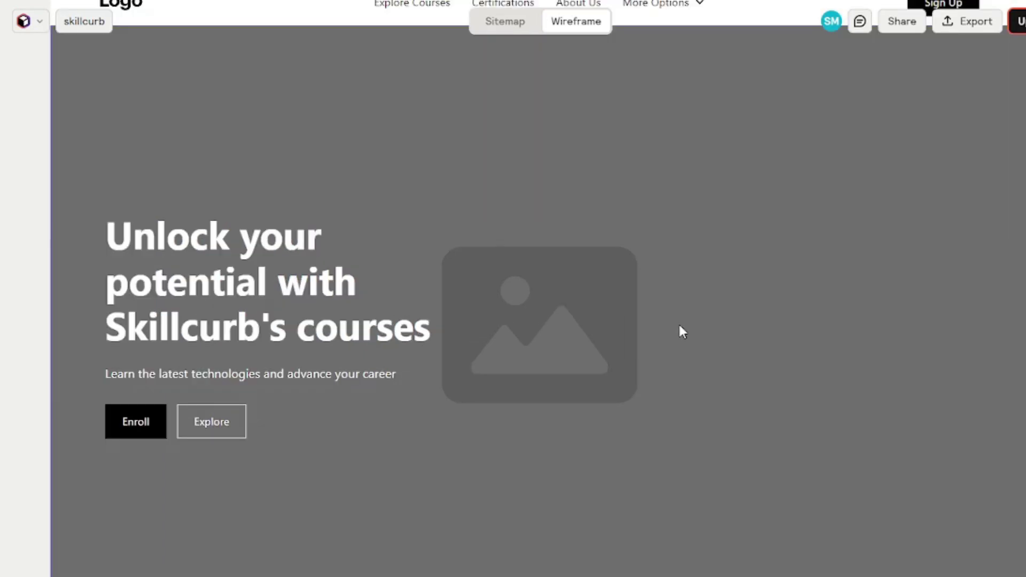